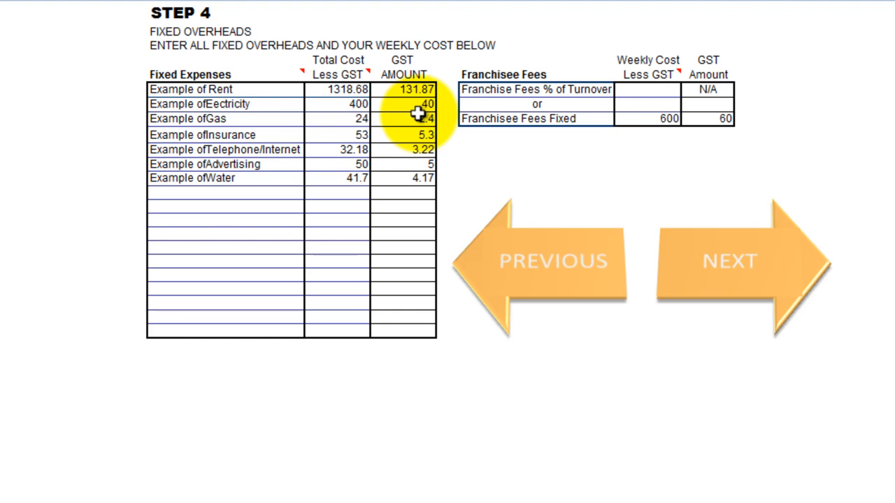
# Review the weekly cost and GST cells for franchisee fees in Step 4, then proceed to the Step 5 supplier list
pyautogui.moveTo(620, 82)
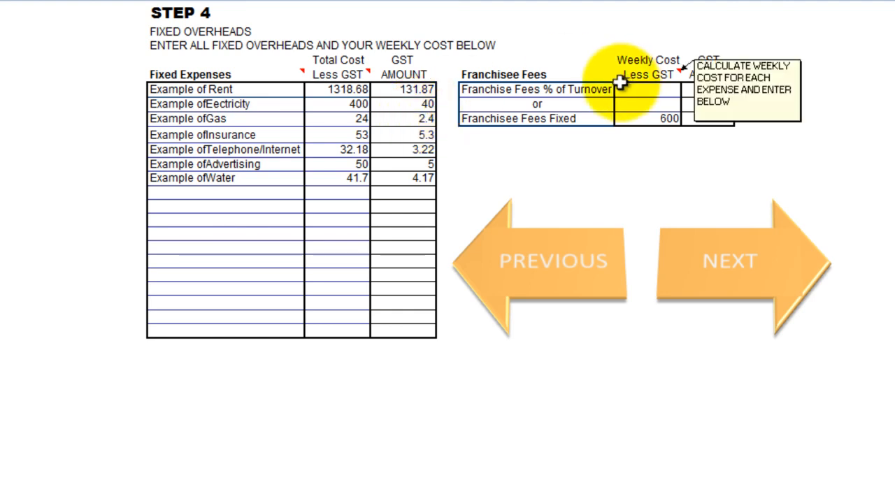
pyautogui.click(654, 93)
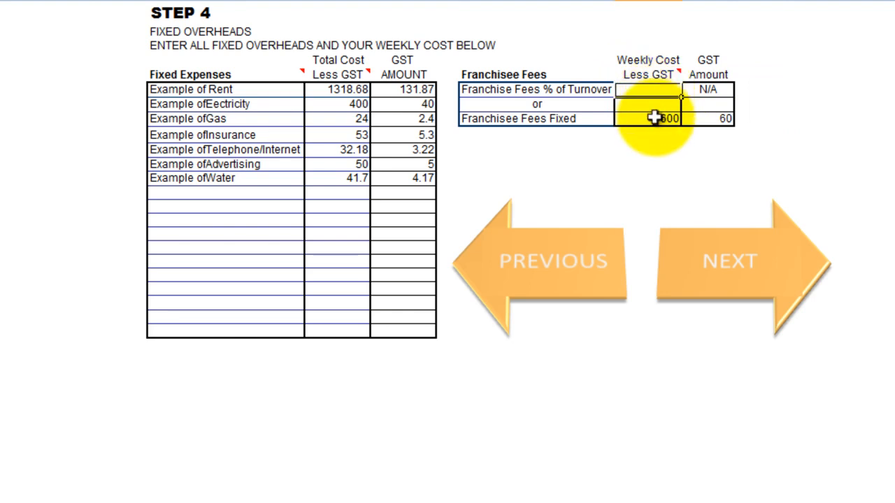
pyautogui.click(654, 119)
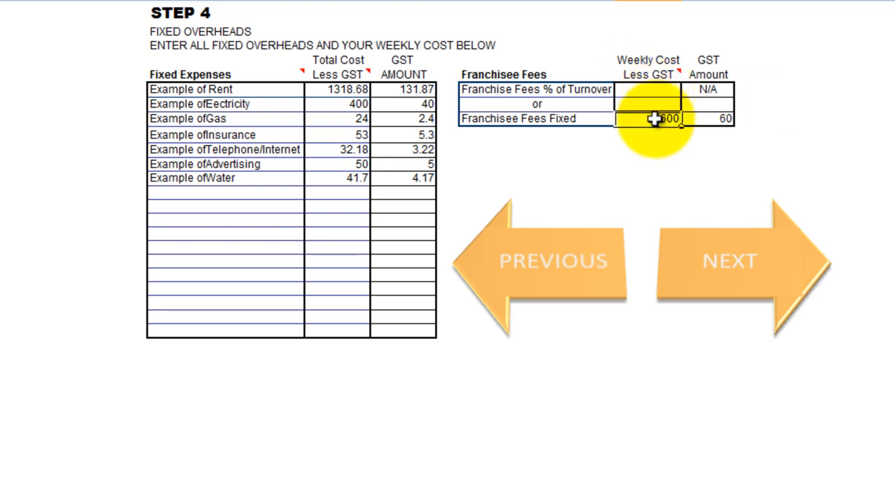
pyautogui.click(701, 123)
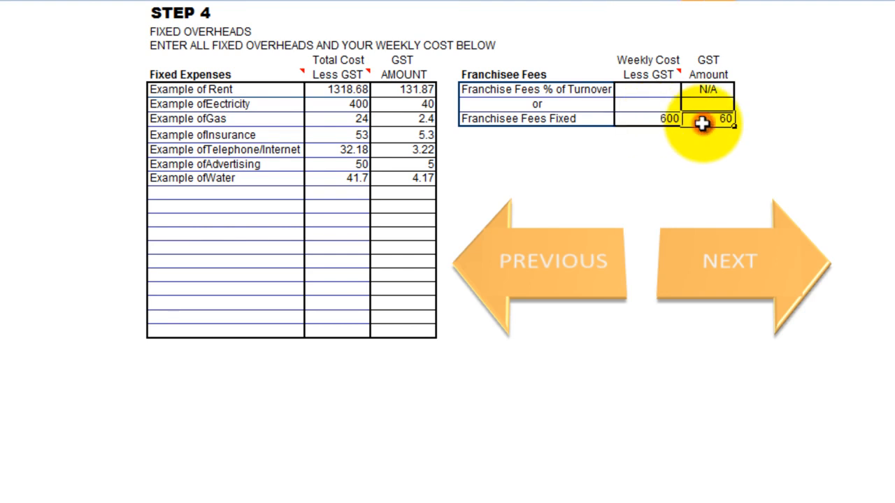
pyautogui.click(746, 270)
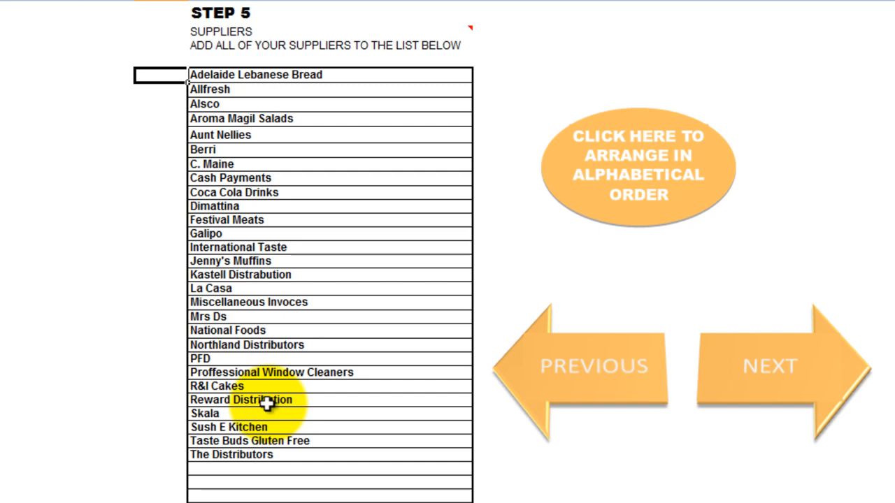
# Proceed to Step 6 and review the Café, Catering and Room Service revenue centers
pyautogui.click(780, 359)
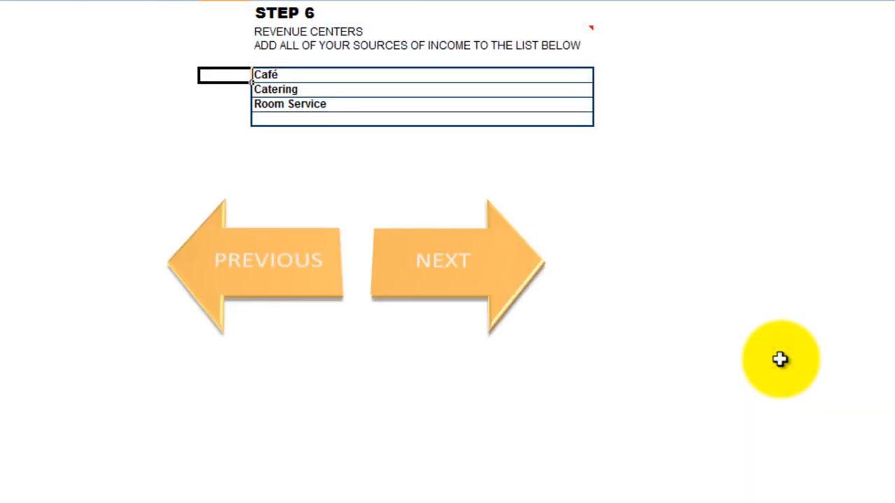
pyautogui.click(310, 73)
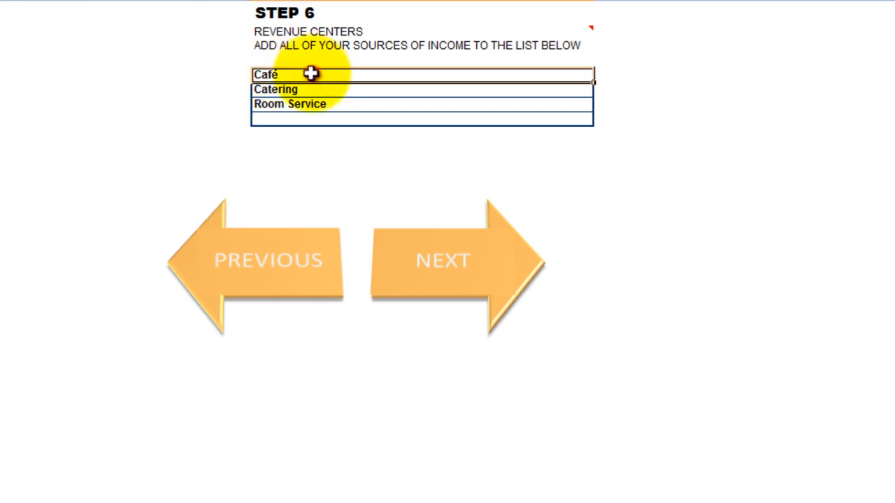
pyautogui.click(358, 93)
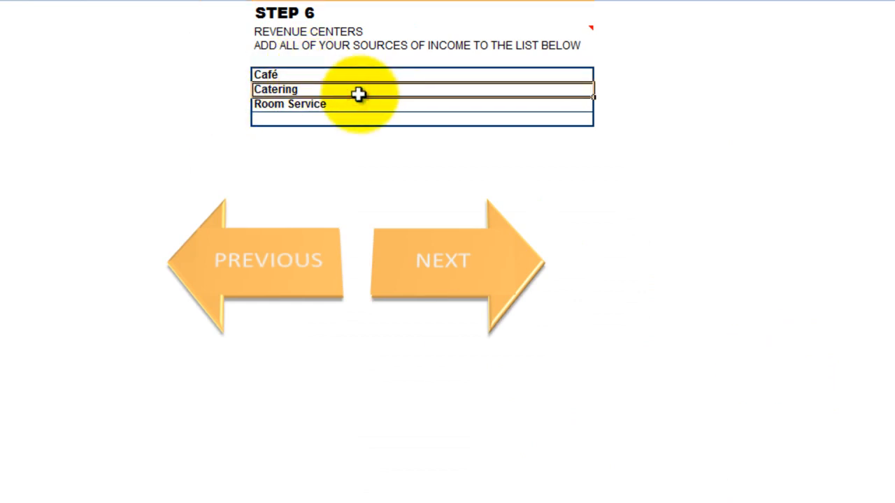
pyautogui.click(357, 105)
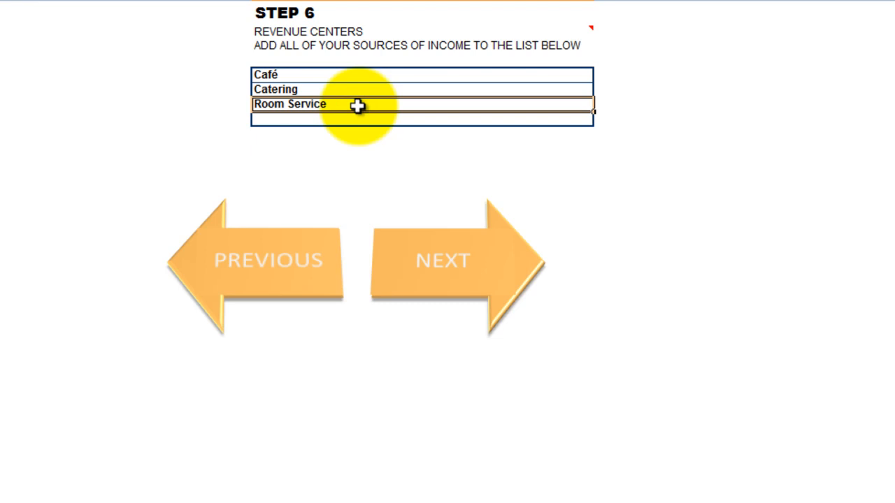
# Advance through the trading days and KPI target steps to finish the setup, and open the Input Center
pyautogui.click(452, 252)
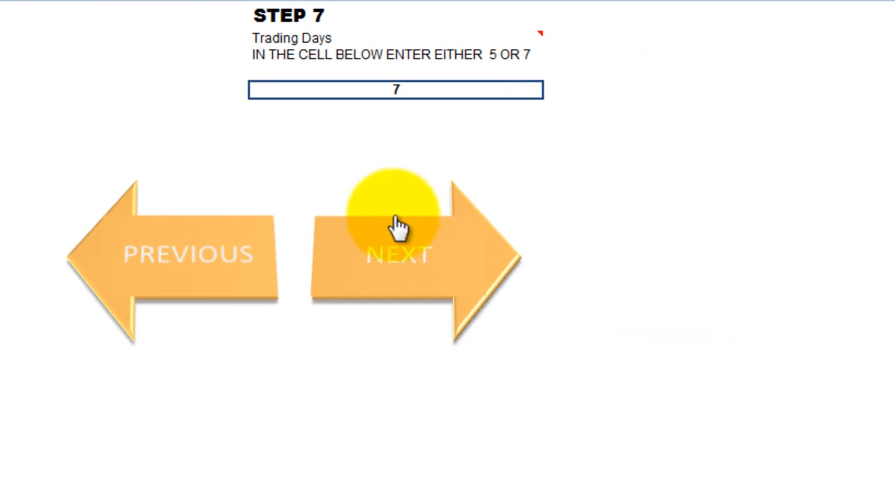
pyautogui.click(396, 249)
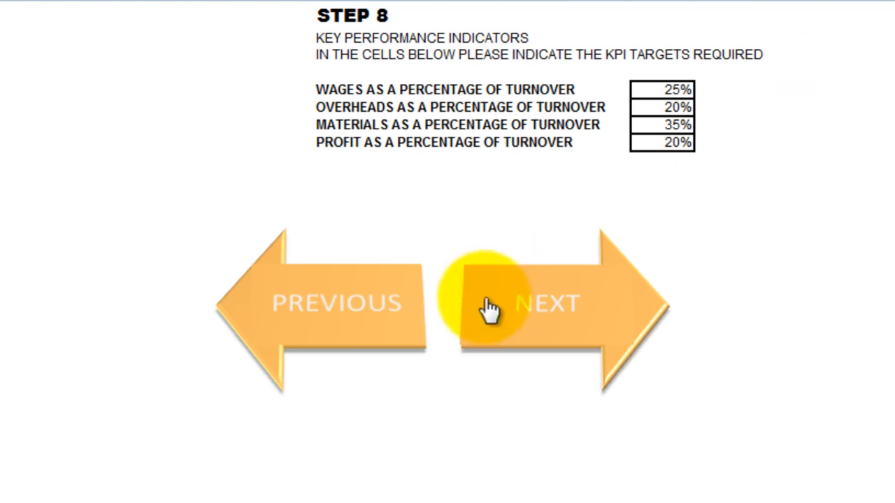
pyautogui.click(571, 304)
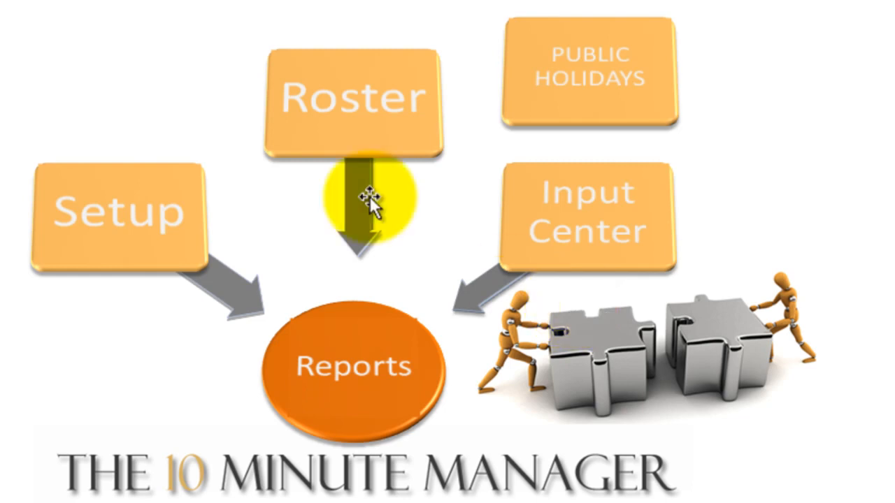
pyautogui.click(586, 208)
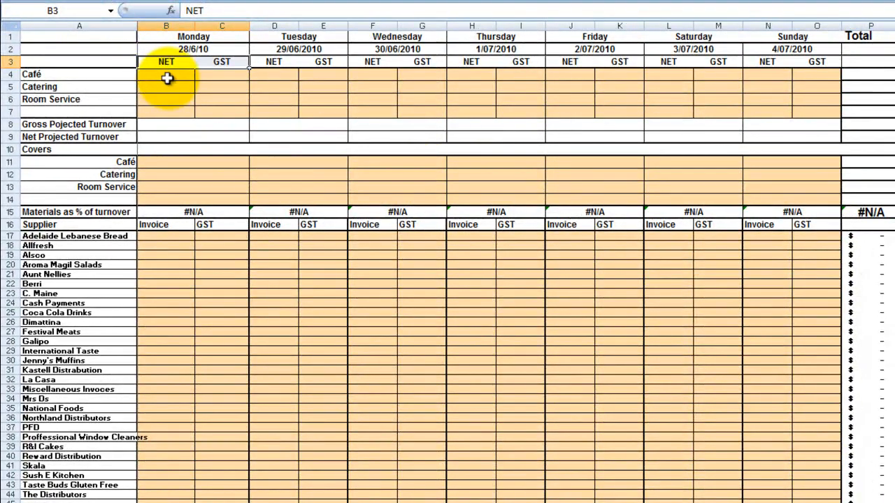
# Enter a NET turnover of 2000 for the Café on every day from Monday to Sunday
pyautogui.click(167, 78)
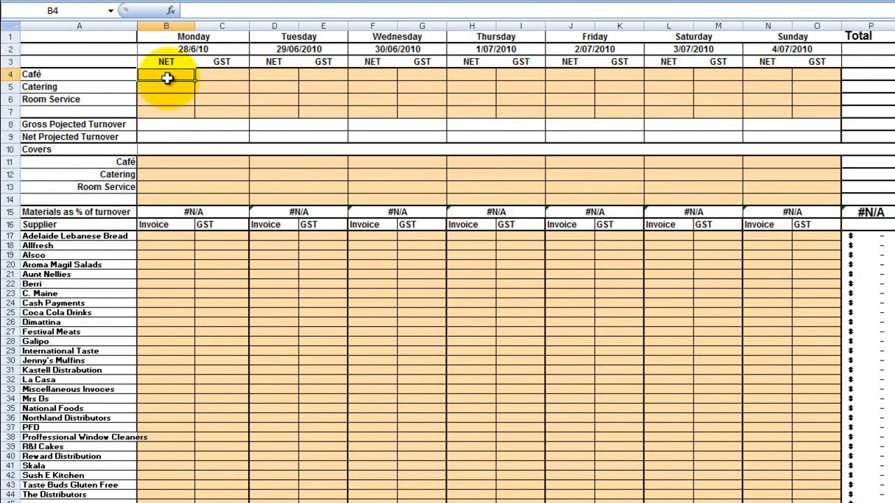
pyautogui.write('2000')
pyautogui.click(272, 77)
pyautogui.write('2000')
pyautogui.press('Tab')
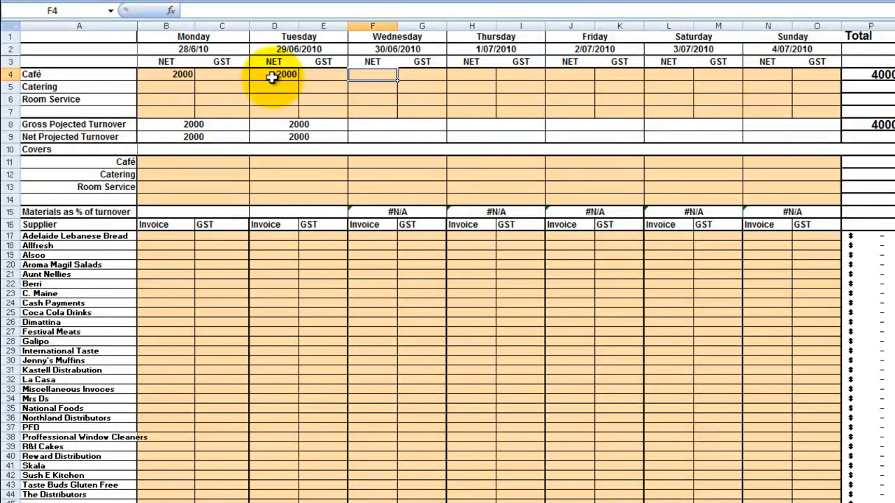
pyautogui.write('2000')
pyautogui.press('Tab')
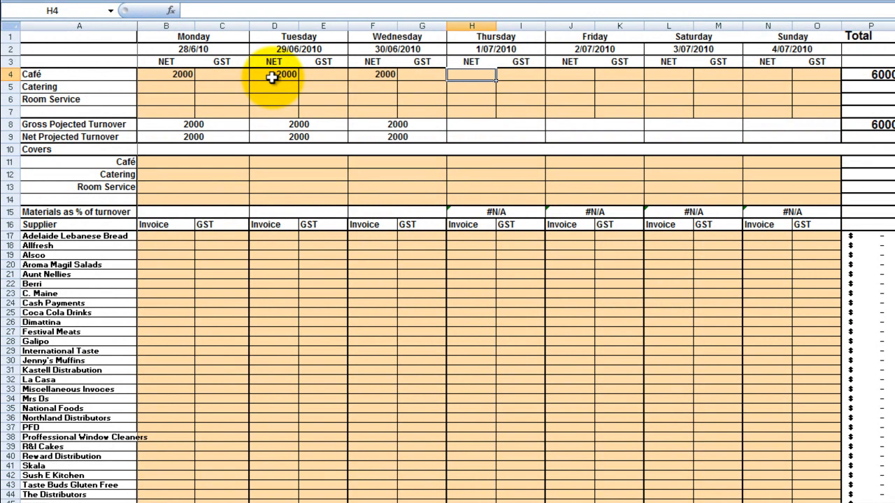
pyautogui.write('2000')
pyautogui.press('Tab')
pyautogui.write('2000')
pyautogui.press('Tab')
pyautogui.press('Tab')
pyautogui.write('2000')
pyautogui.press('Tab')
pyautogui.press('Tab')
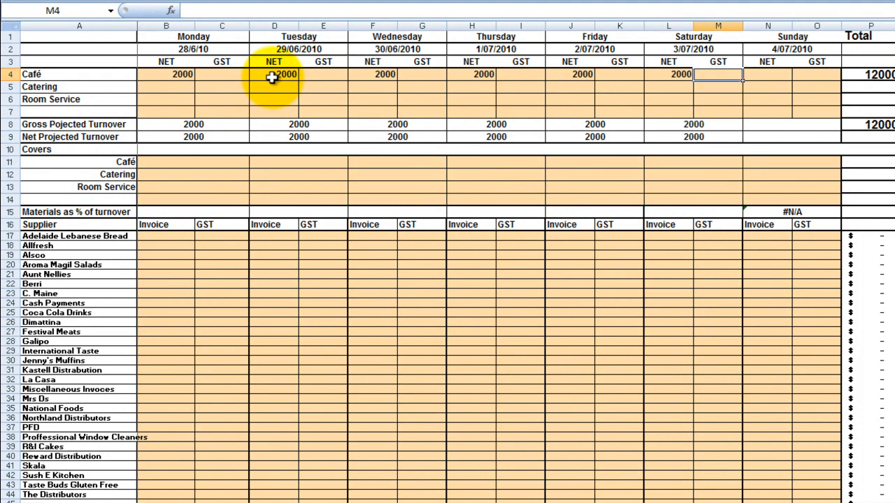
pyautogui.write('2000')
pyautogui.press('Tab')
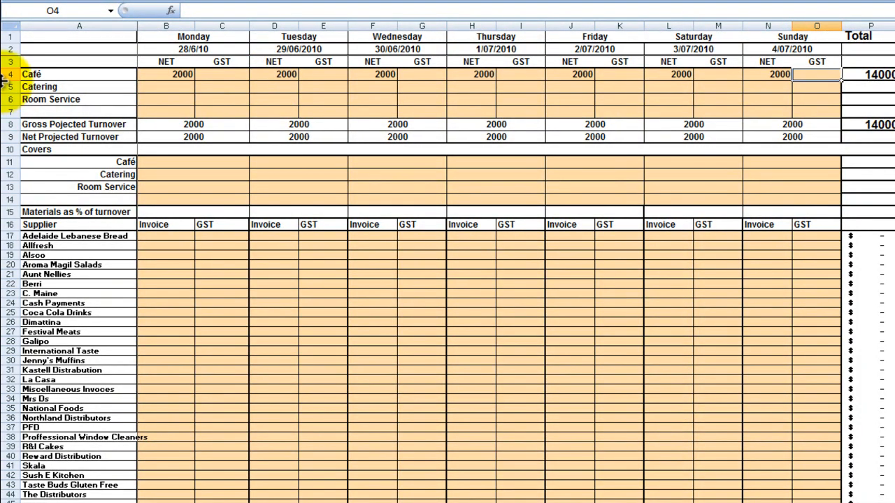
# Examine Monday's revenue cells for Café, Catering and Room Service, including Café GST, and the covers cells for each revenue center
pyautogui.click(169, 87)
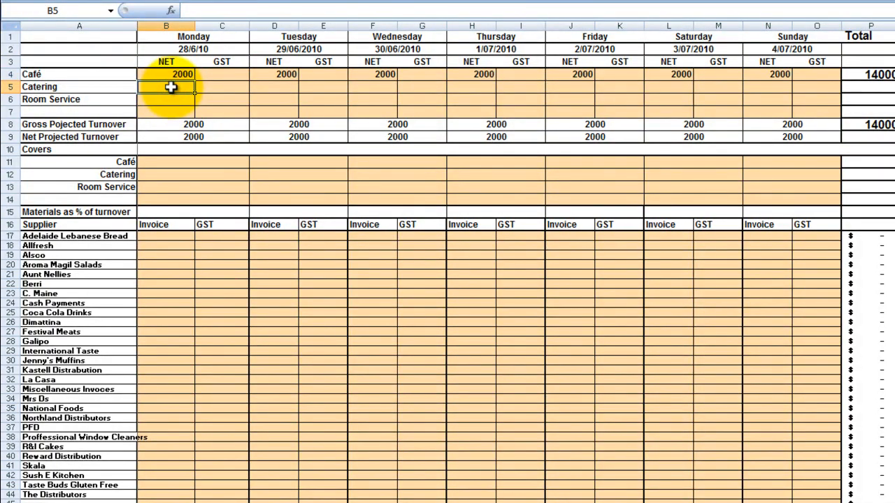
pyautogui.click(175, 99)
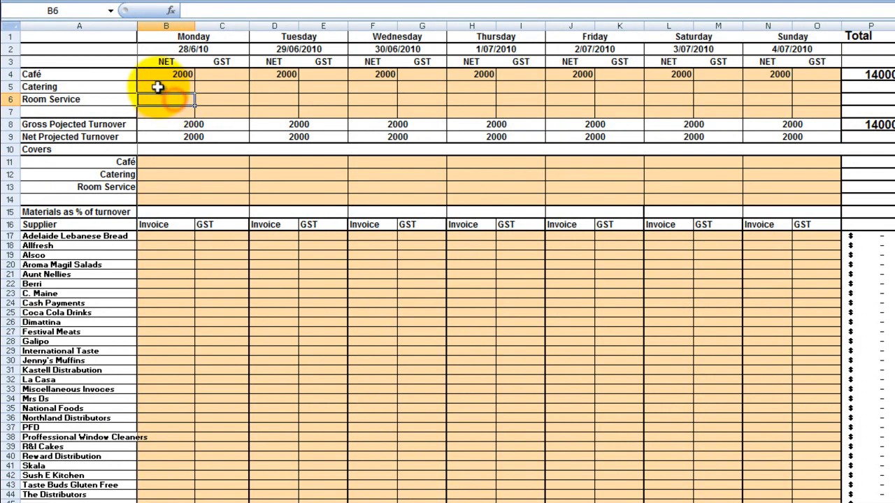
pyautogui.click(178, 74)
pyautogui.click(225, 74)
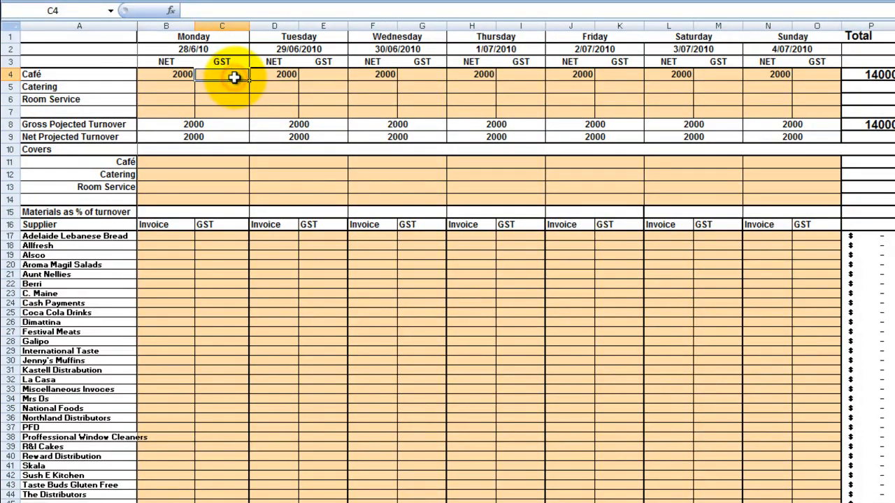
pyautogui.click(187, 75)
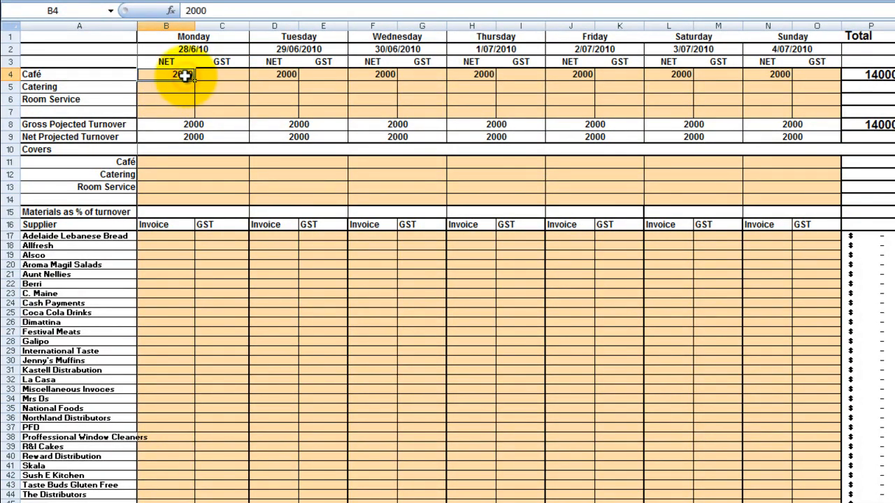
pyautogui.click(207, 165)
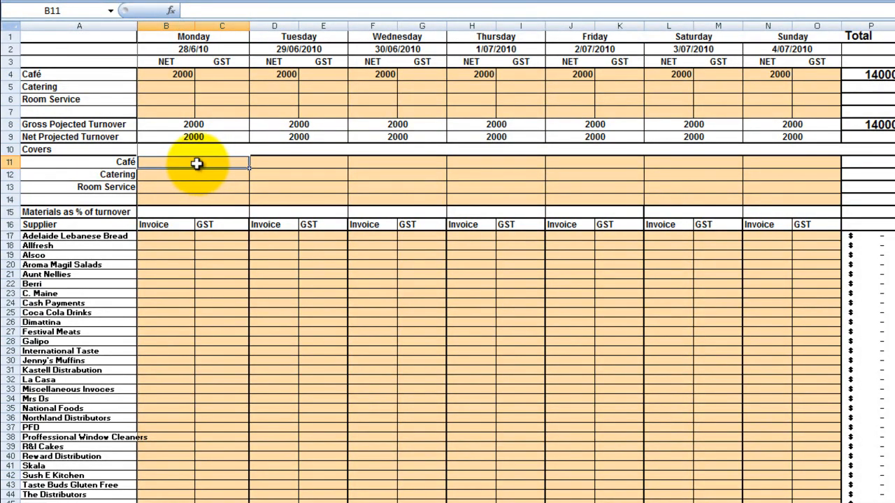
pyautogui.click(196, 173)
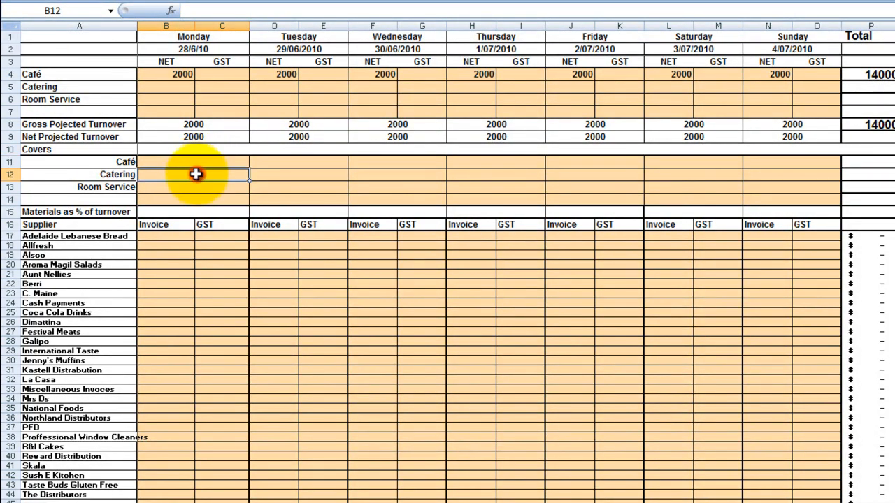
pyautogui.click(195, 187)
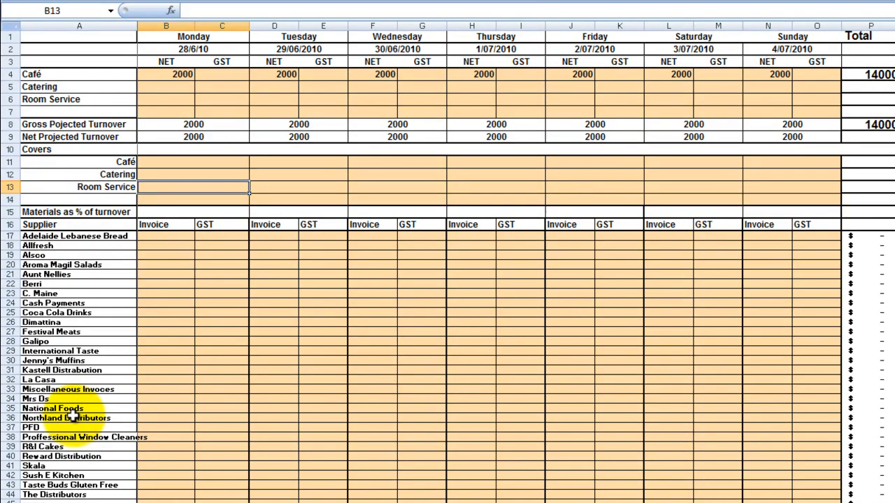
# Enter a Monday invoice amount of 200 for the supplier Allfresh
pyautogui.click(160, 247)
pyautogui.write('200')
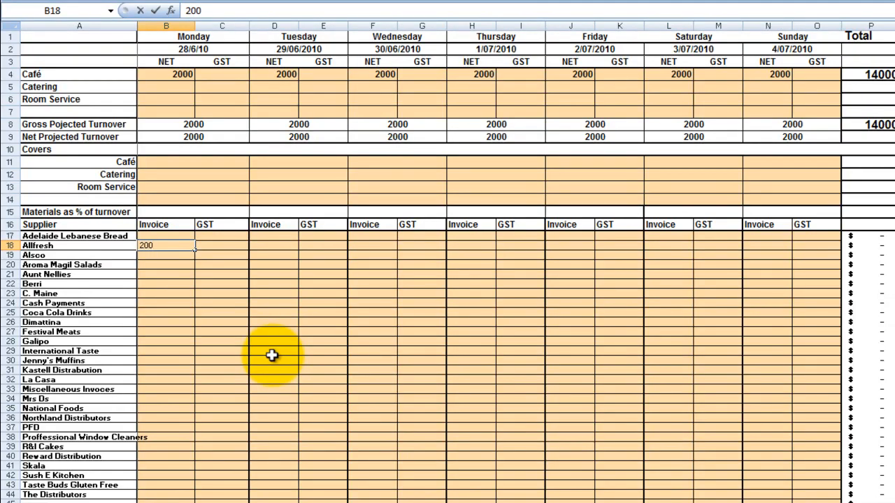
pyautogui.press('Return')
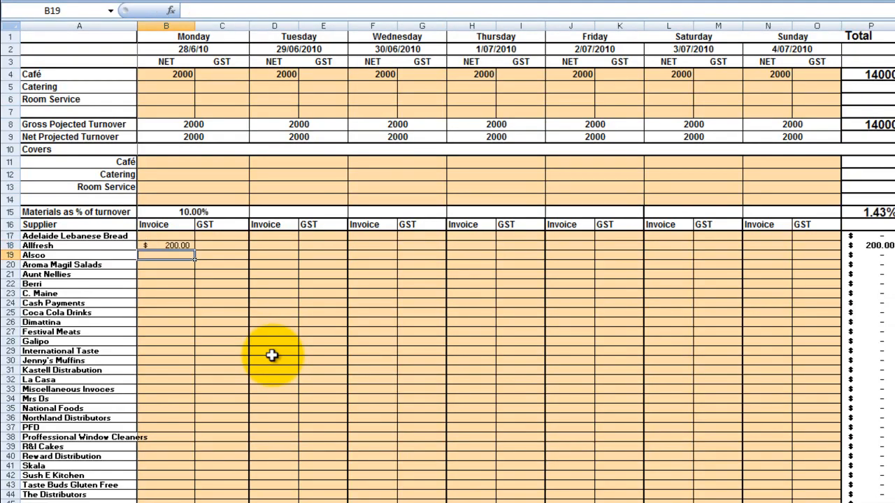
# Enter a Monday invoice amount of 300 with 20 GST for the supplier Berri
pyautogui.click(163, 284)
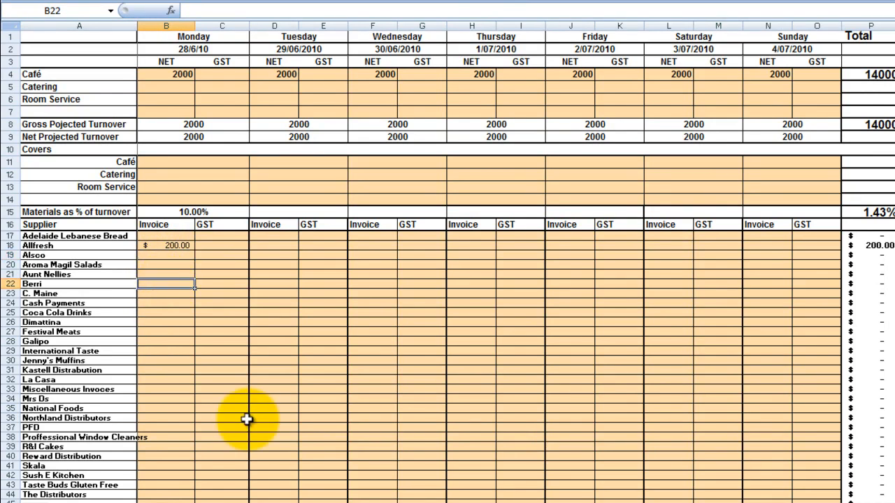
pyautogui.write('300')
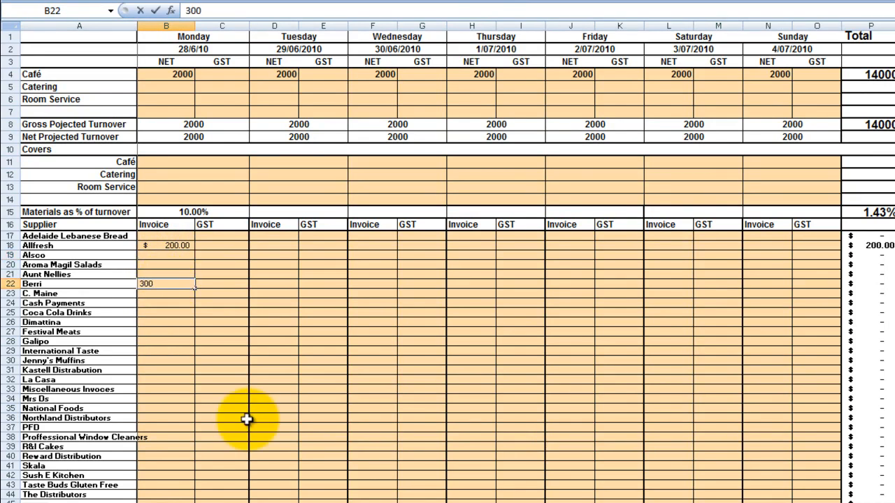
pyautogui.press('Tab')
pyautogui.write('20')
pyautogui.press('Return')
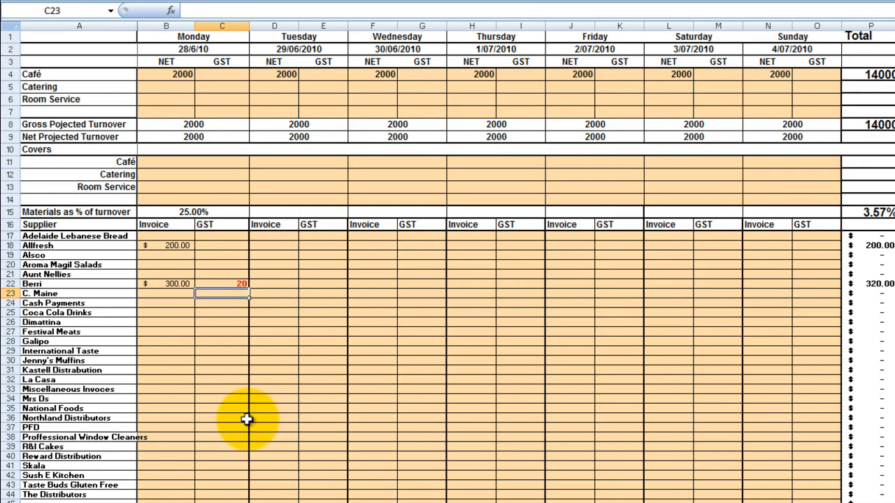
# Check Monday's Berri invoice and GST against the Café turnover cells and the materials percentage of turnover
pyautogui.click(175, 282)
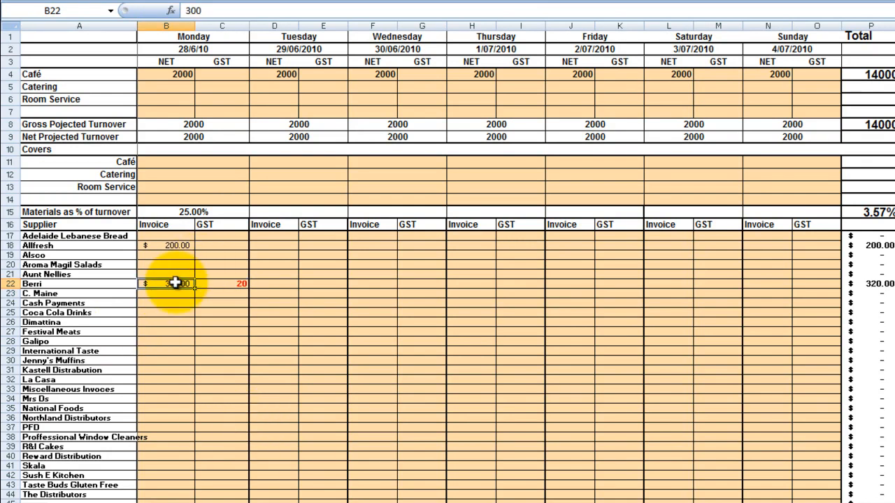
pyautogui.click(225, 283)
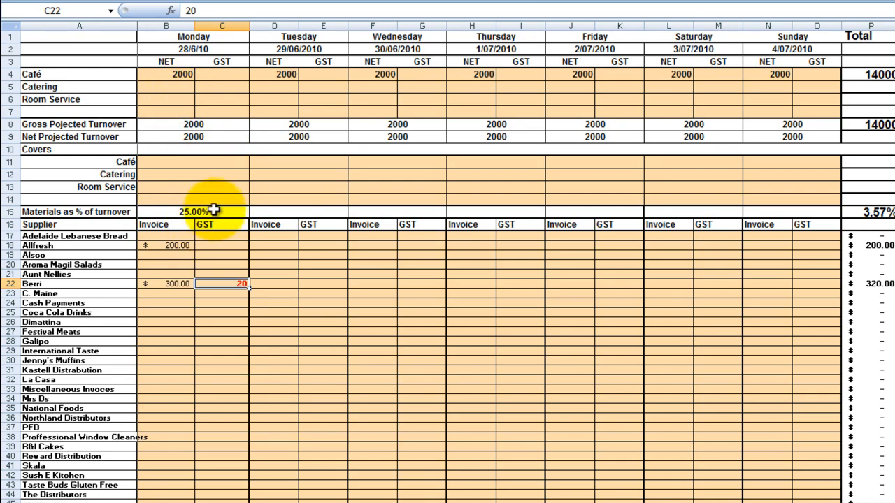
pyautogui.click(170, 75)
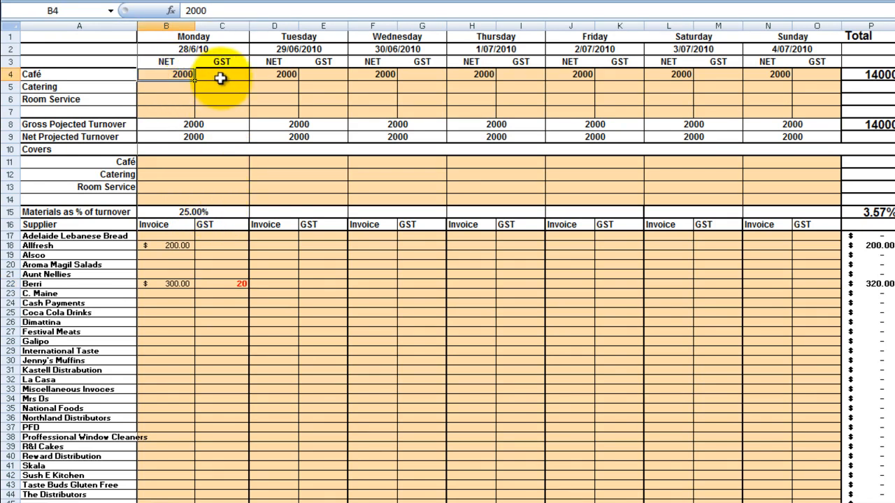
pyautogui.click(228, 80)
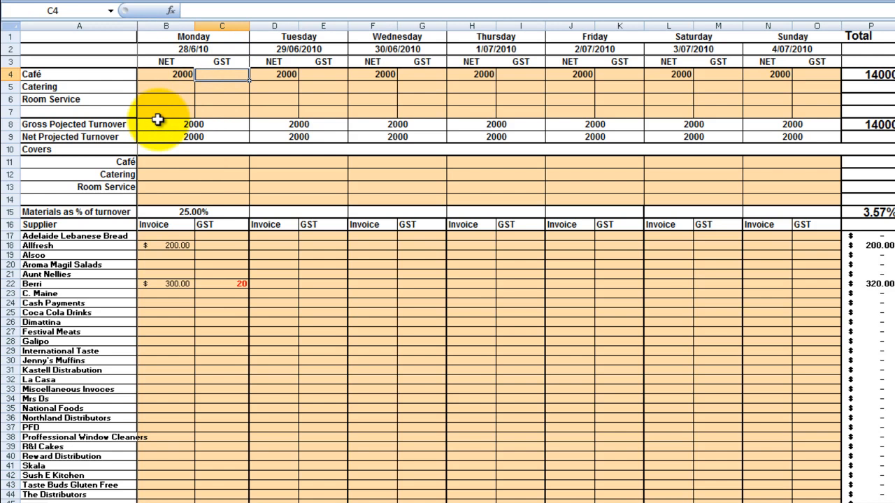
pyautogui.click(202, 213)
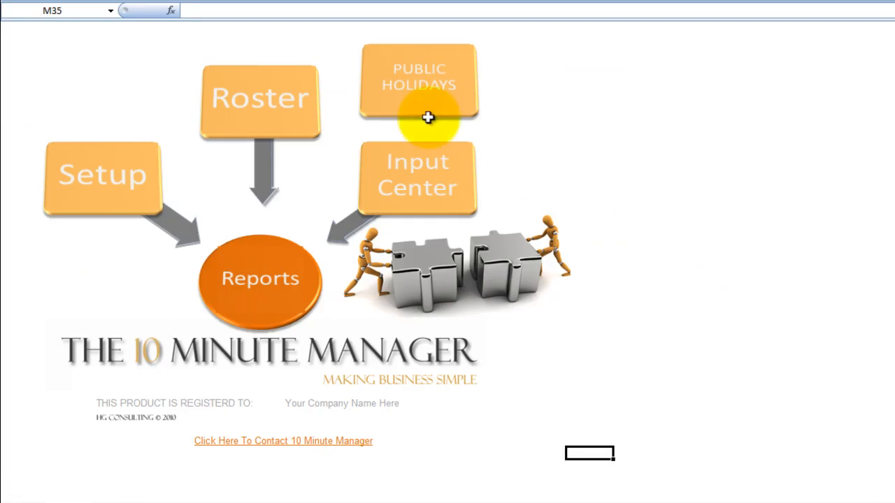
# Open the Roster and clear the Monday to Friday shifts in the unnamed Service and Kitchen rows directly below the named staff
pyautogui.click(249, 97)
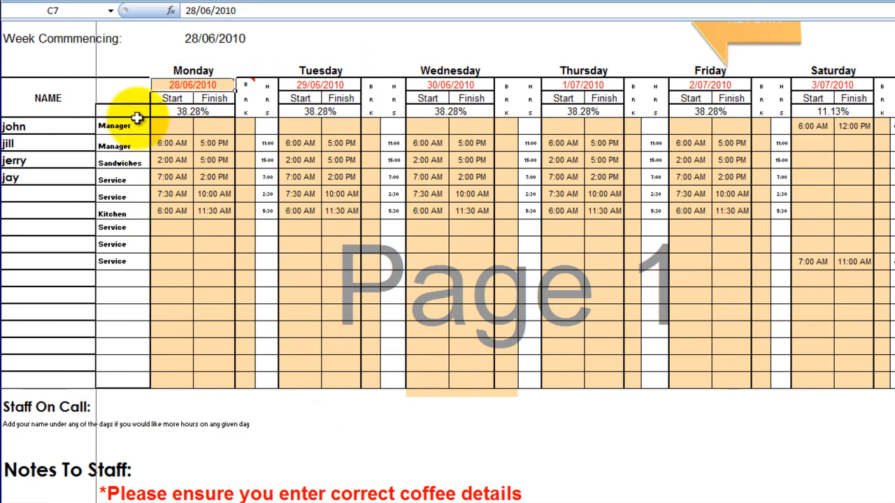
pyautogui.moveTo(168, 194); pyautogui.dragTo(211, 207)
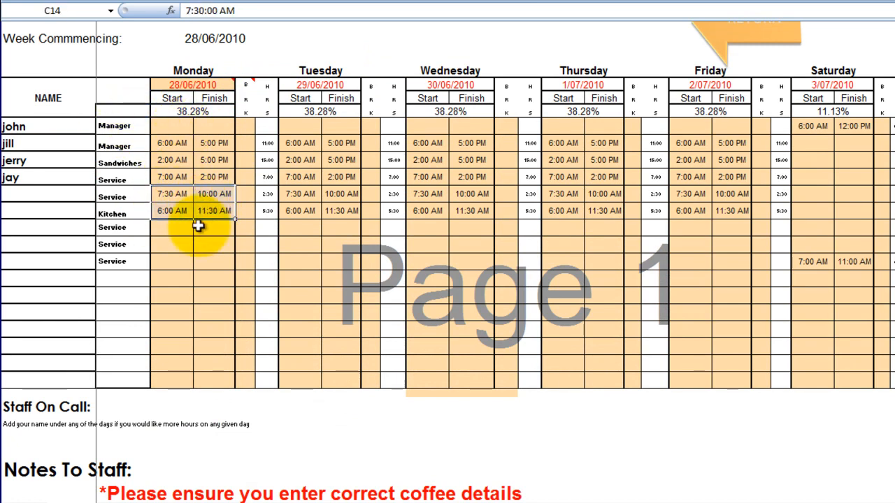
pyautogui.press('Delete')
pyautogui.moveTo(296, 202); pyautogui.dragTo(329, 205)
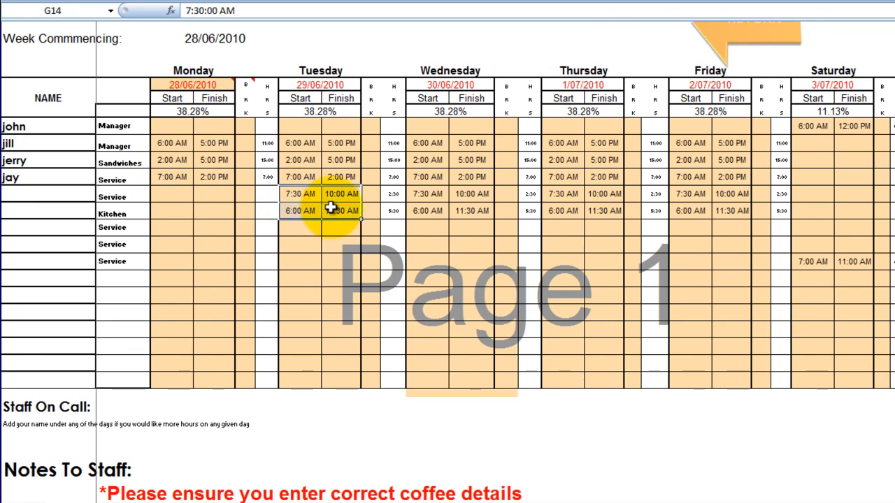
pyautogui.press('Delete')
pyautogui.moveTo(415, 194); pyautogui.dragTo(470, 207)
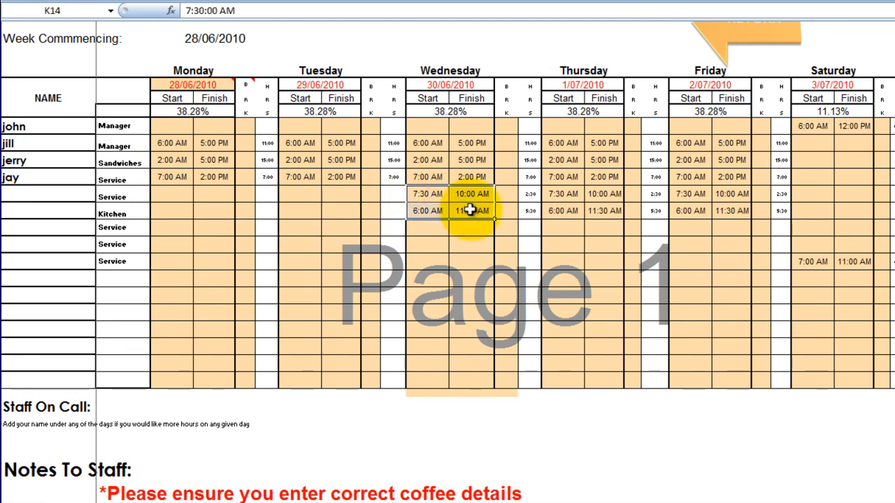
pyautogui.press('Delete')
pyautogui.moveTo(555, 196); pyautogui.dragTo(609, 207)
pyautogui.press('Delete')
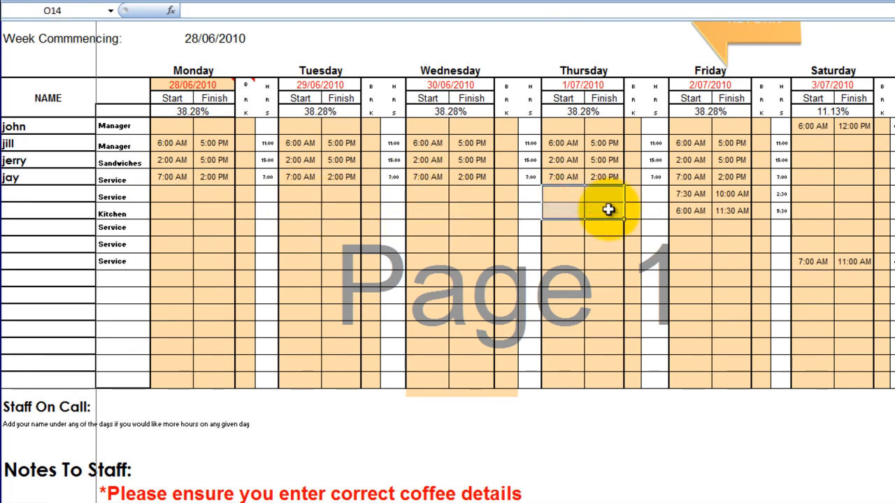
pyautogui.click(689, 196)
pyautogui.moveTo(689, 195); pyautogui.dragTo(727, 209)
pyautogui.press('Delete')
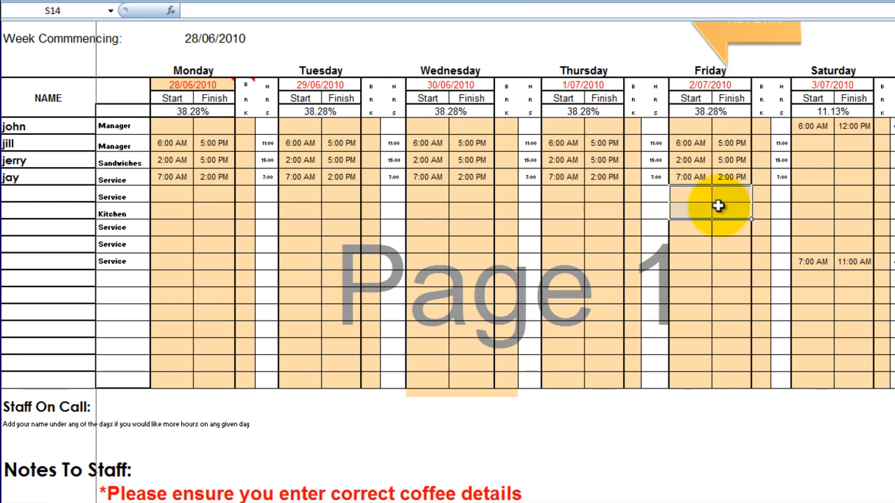
# Clear the Saturday 7:00 AM to 11:00 AM shift from the last Service row of the roster
pyautogui.click(826, 261)
pyautogui.moveTo(826, 261); pyautogui.dragTo(853, 260)
pyautogui.press('Delete')
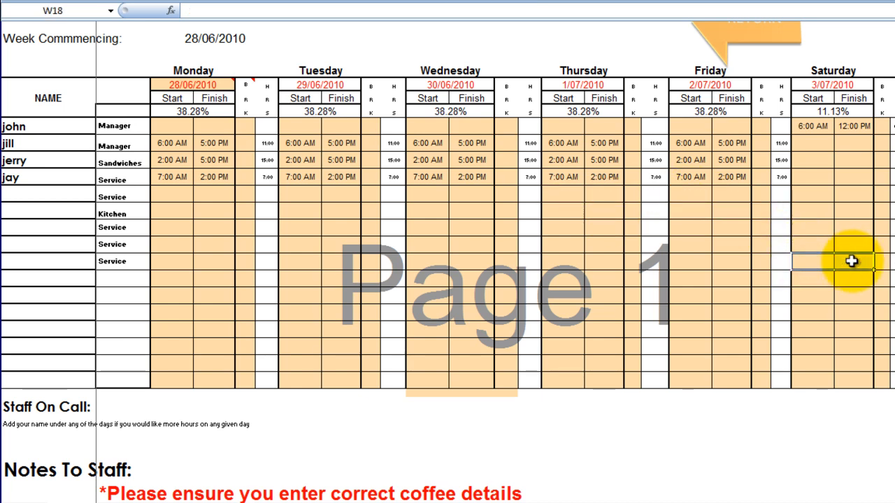
pyautogui.click(894, 261)
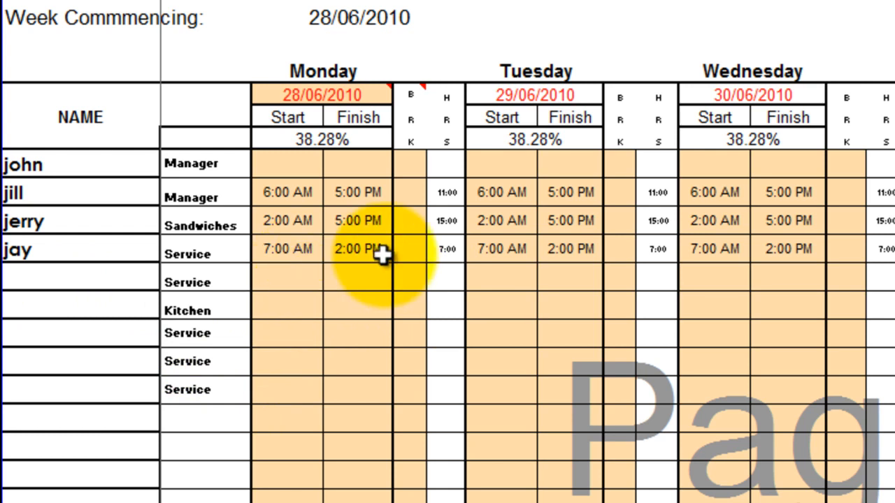
# Set Monday's finish time in the Sandwiches row to 3:00 PM
pyautogui.click(360, 223)
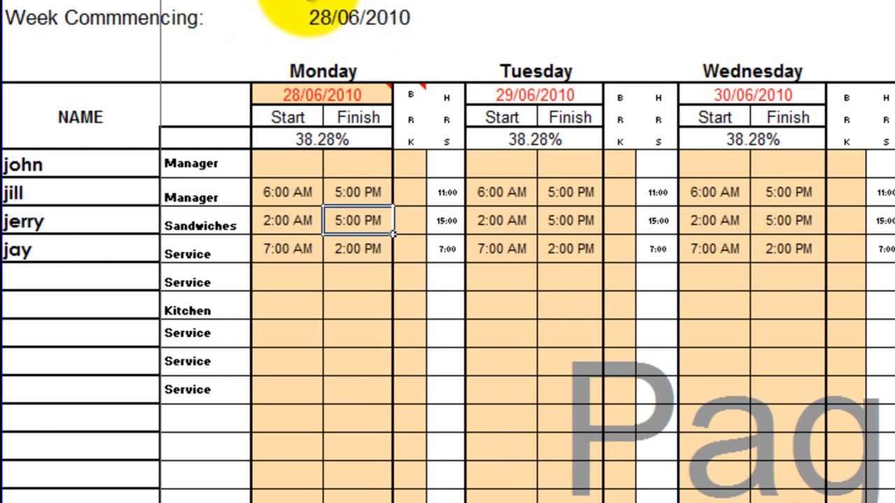
pyautogui.click(314, 0)
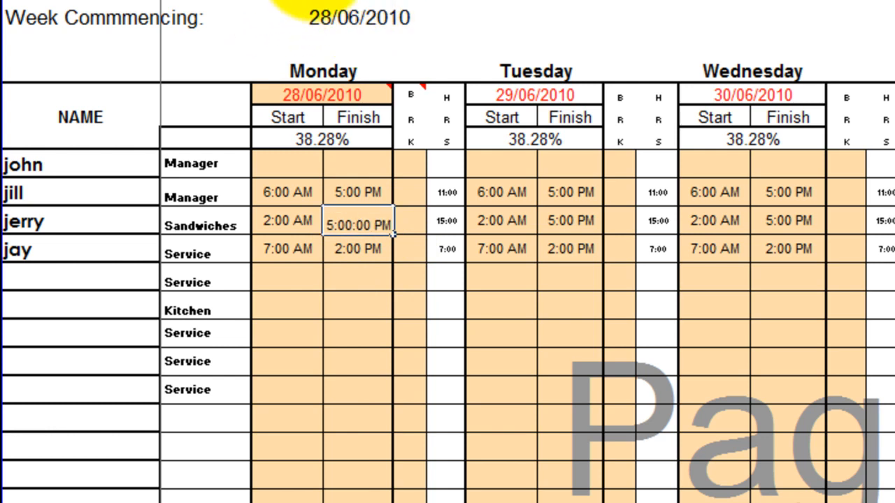
pyautogui.press('Delete')
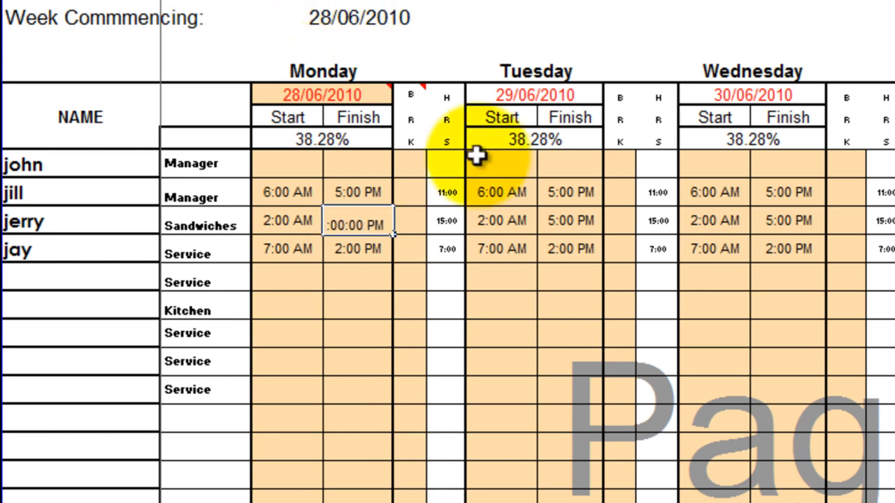
pyautogui.write('3')
pyautogui.press('Return')
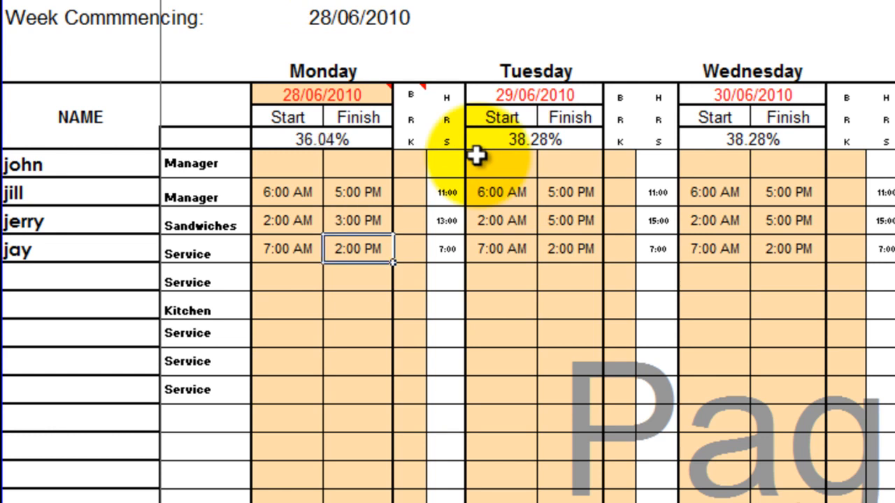
# Set Monday's finish time in the Sandwiches row to 2:00 PM
pyautogui.click(358, 220)
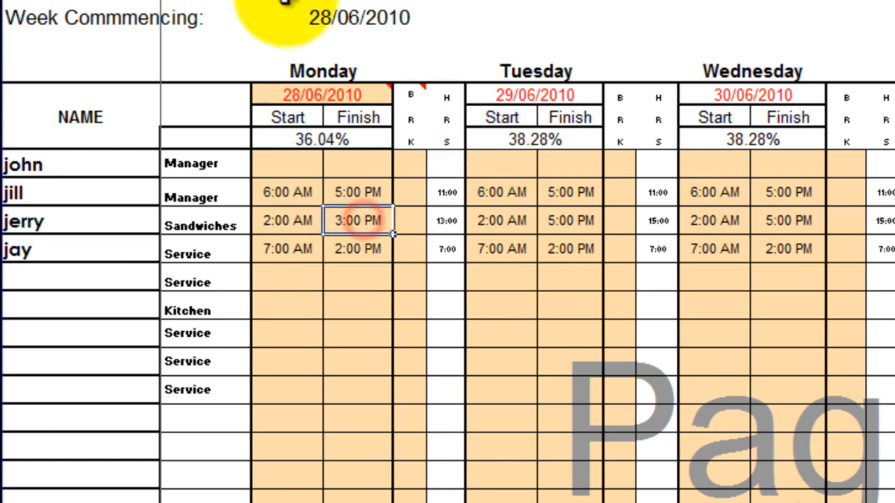
pyautogui.press('F2')
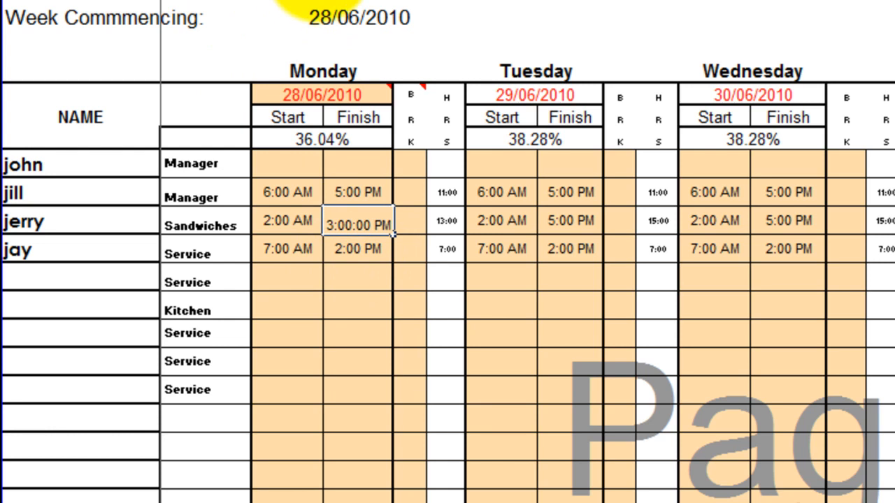
pyautogui.press('Home')
pyautogui.press('Delete')
pyautogui.write('2')
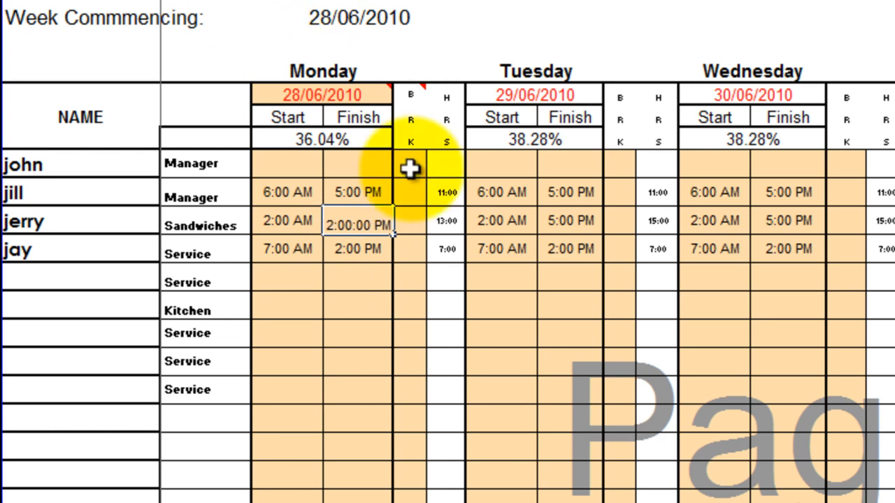
pyautogui.press('Return')
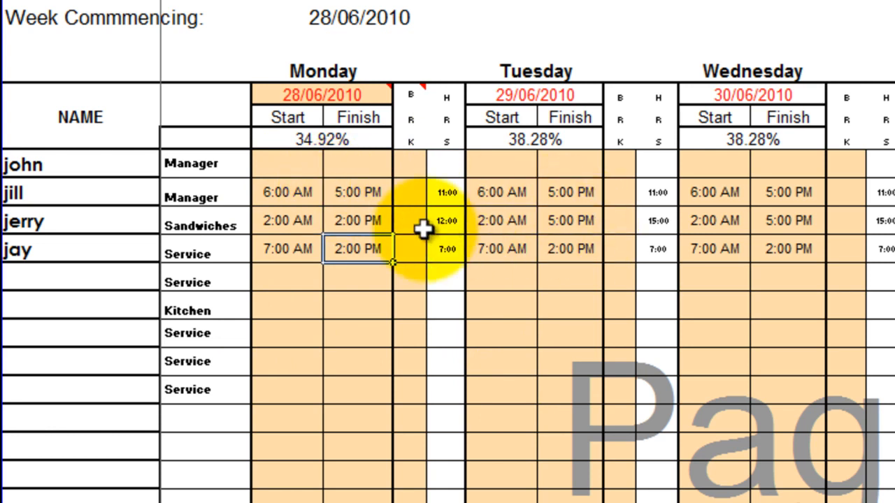
# Copy Monday's 2:00 PM finish time in the Sandwiches row to Tuesday, Wednesday, Thursday and Friday
pyautogui.click(363, 221)
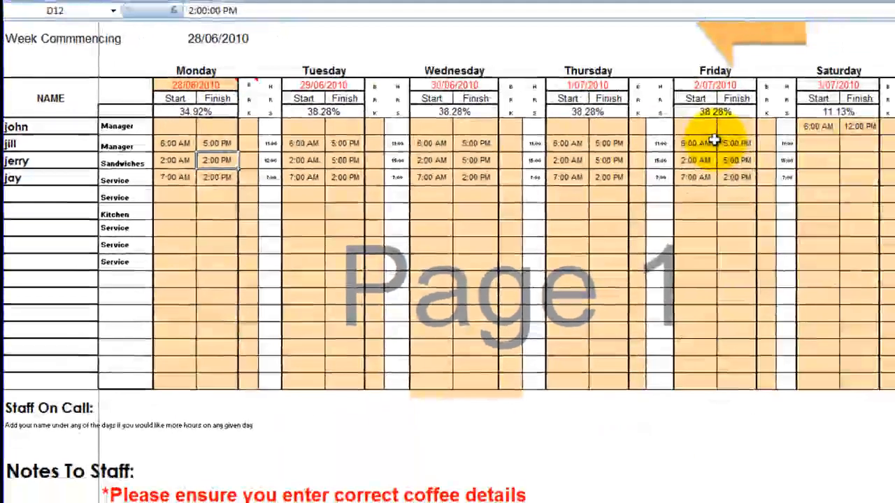
pyautogui.hotkey('ctrl', 'c')
pyautogui.click(344, 160)
pyautogui.hotkey('ctrl', 'v')
pyautogui.click(474, 160)
pyautogui.hotkey('ctrl', 'v')
pyautogui.click(604, 161)
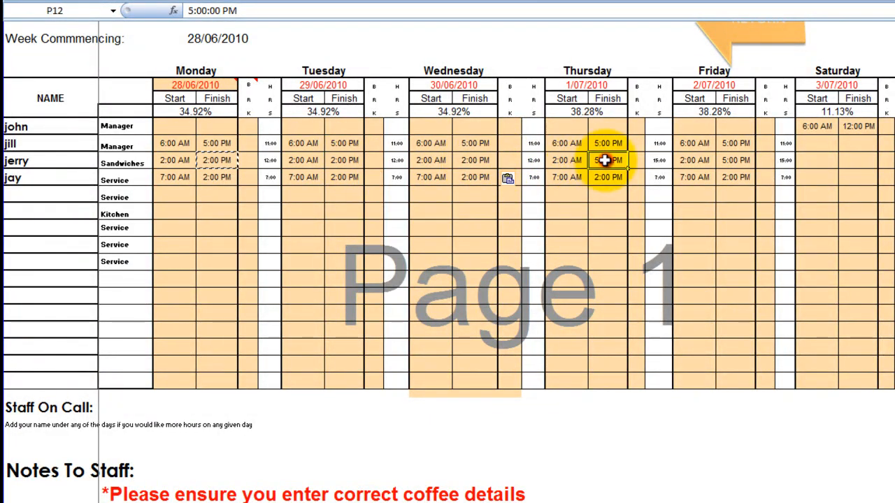
pyautogui.hotkey('ctrl', 'v')
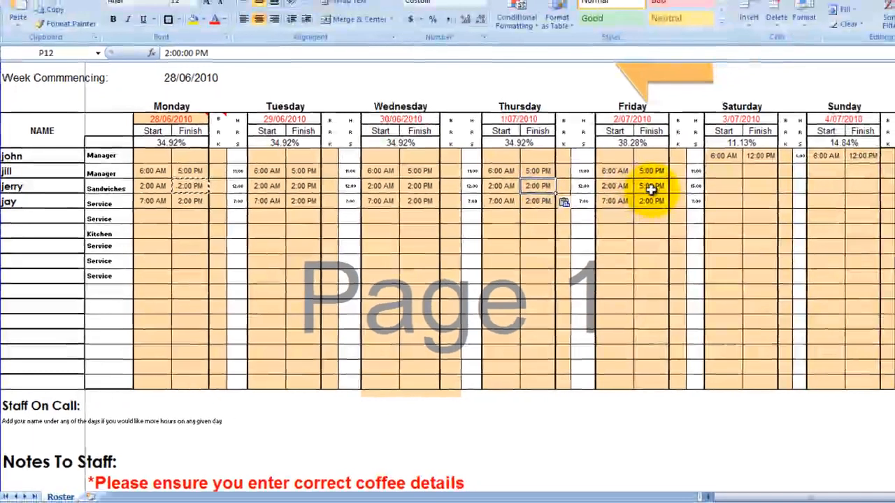
pyautogui.click(651, 186)
pyautogui.hotkey('ctrl', 'v')
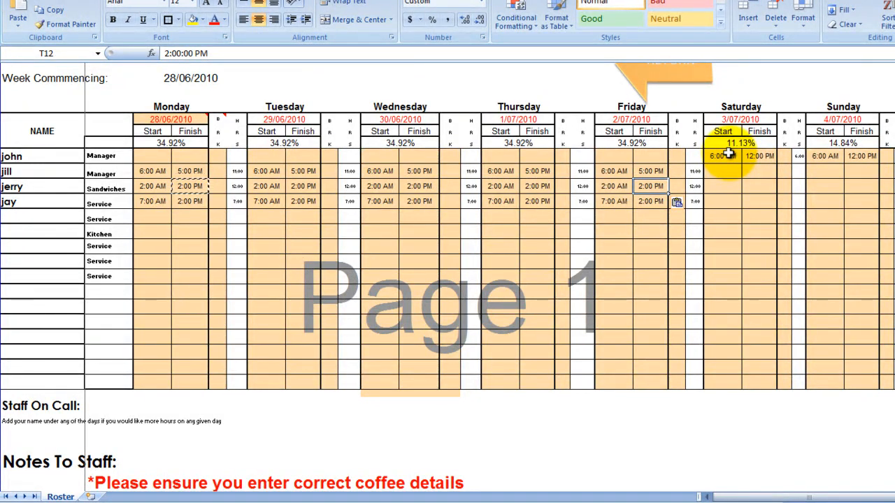
# Copy Friday's 2:00 AM to 2:00 PM shift in the Sandwiches row to Saturday and Sunday
pyautogui.moveTo(613, 186); pyautogui.dragTo(641, 187)
pyautogui.hotkey('ctrl', 'c')
pyautogui.click(706, 188)
pyautogui.hotkey('ctrl', 'v')
pyautogui.click(822, 188)
pyautogui.hotkey('ctrl', 'v')
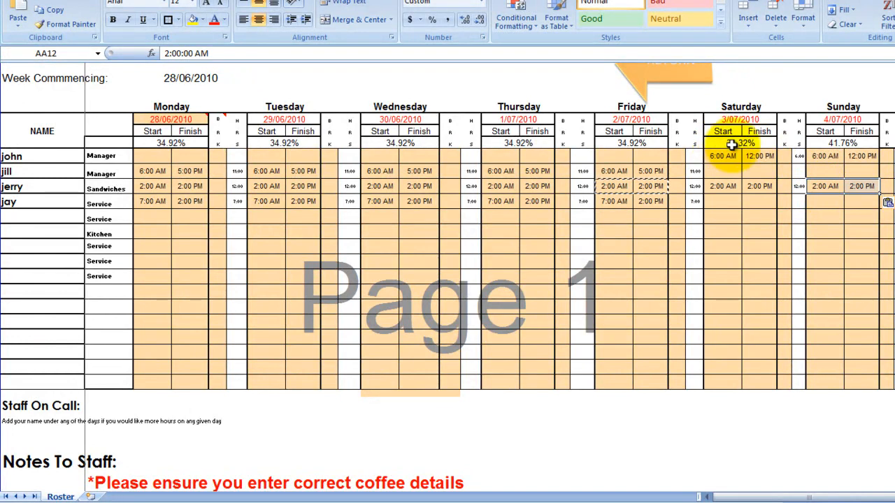
# Set Sunday's finish time in the Sandwiches row to 1:00 PM
pyautogui.click(859, 188)
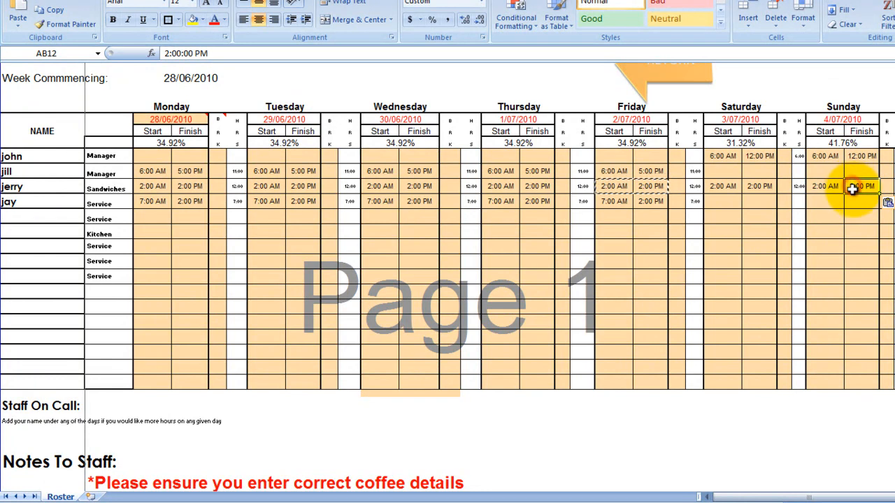
pyautogui.click(170, 54)
pyautogui.press('BackSpace')
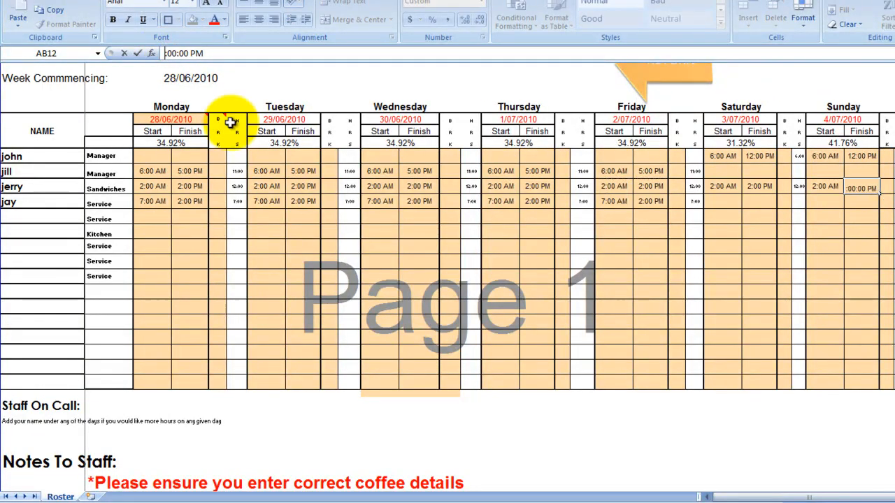
pyautogui.write('1')
pyautogui.press('Return')
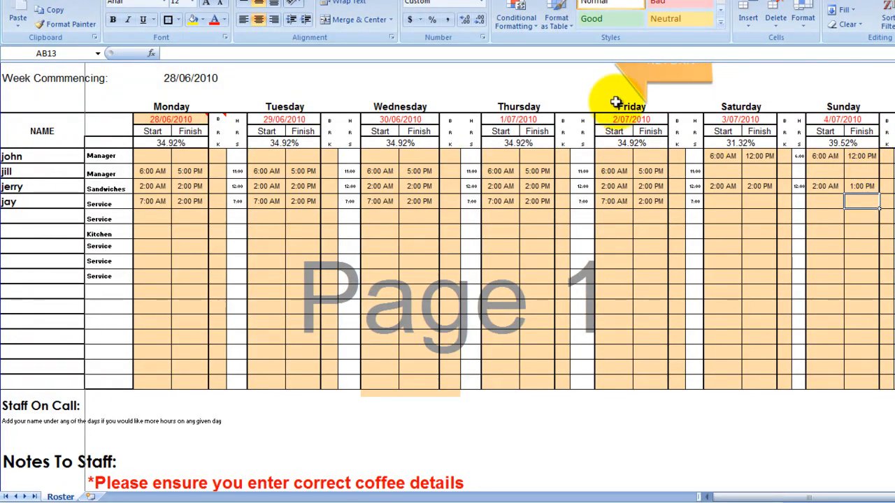
# Return to the index, open the Input Center and set Monday's Café net turnover to 2500
pyautogui.click(673, 75)
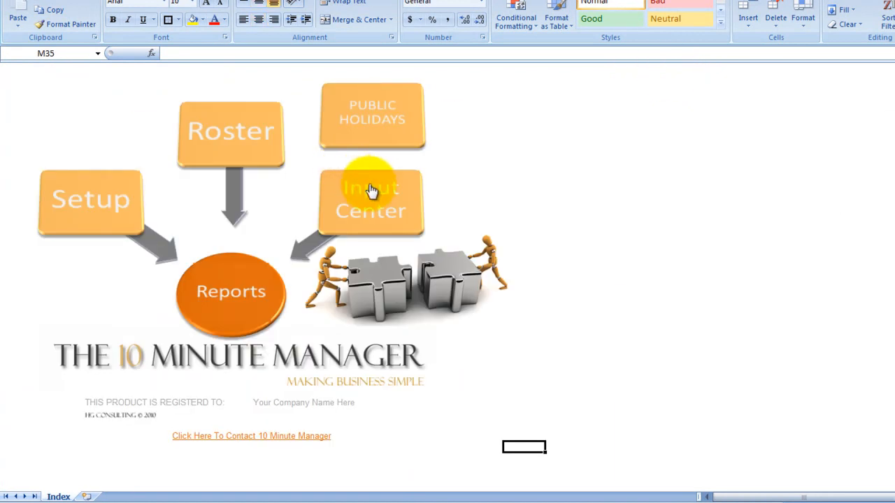
pyautogui.click(371, 192)
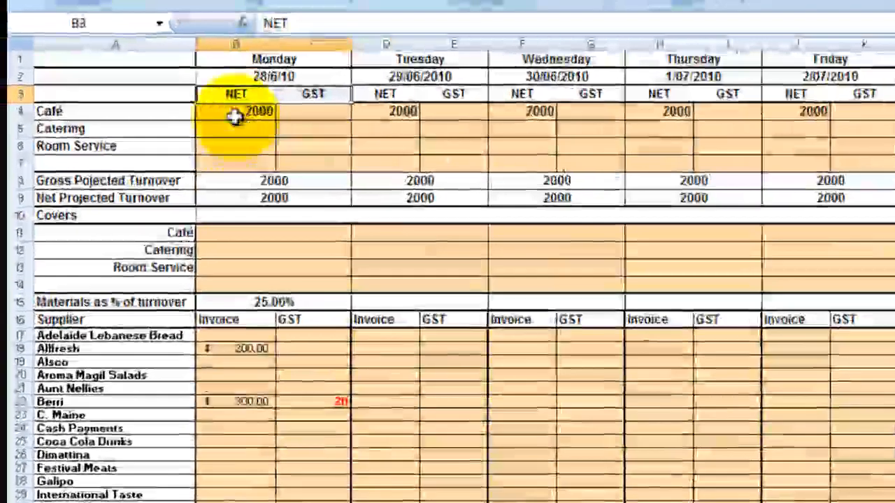
pyautogui.click(147, 111)
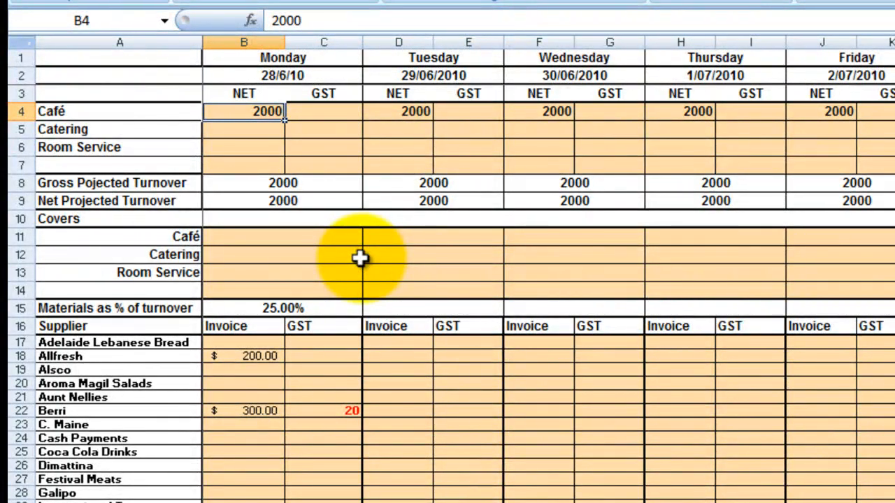
pyautogui.write('2500')
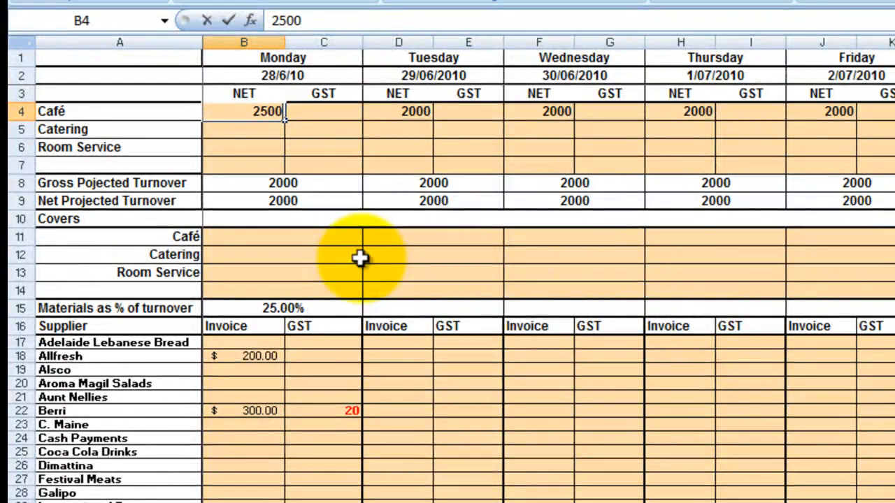
pyautogui.press('Return')
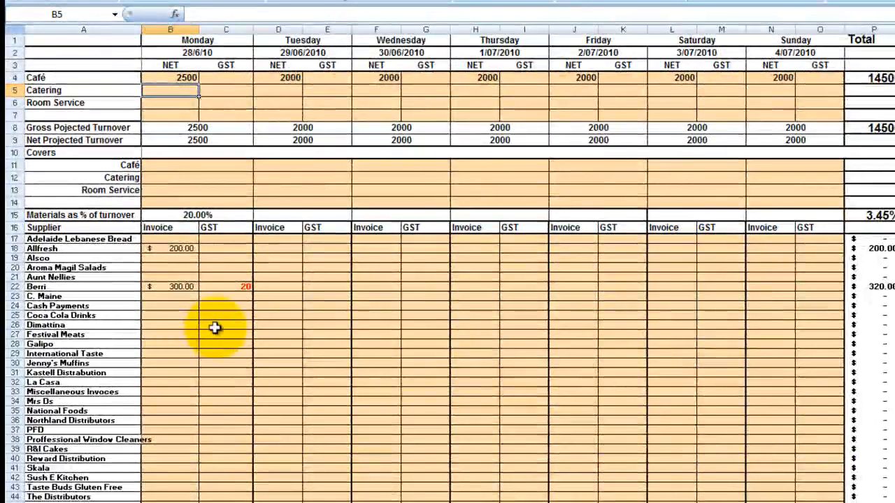
# Look over Monday's supplier invoice cells, including Festival Meats, National Foods and Reward Distribution
pyautogui.click(172, 332)
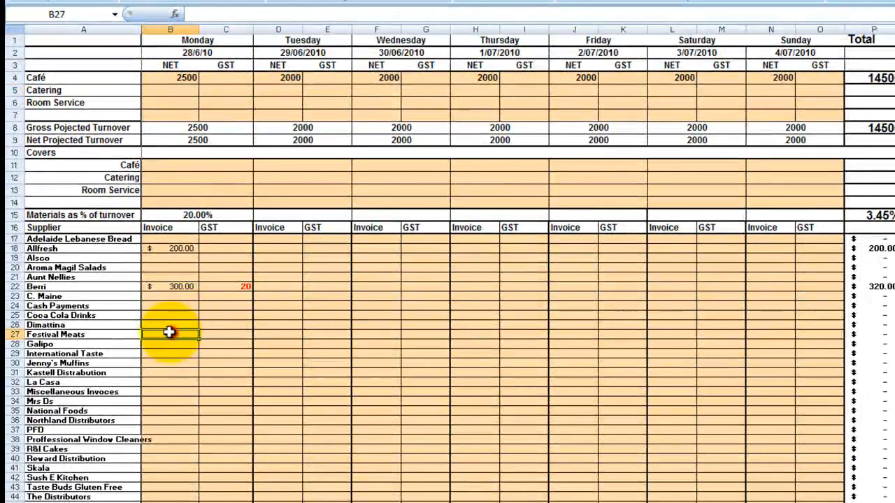
pyautogui.click(164, 410)
pyautogui.click(169, 458)
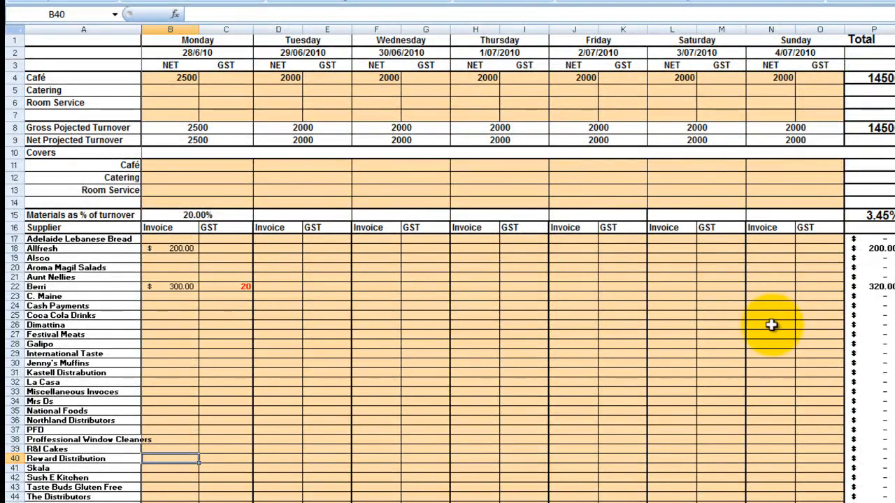
# Return to the index, open the Report Center and view the Wages report for the week
pyautogui.hotkey('ctrl', 'pageup')
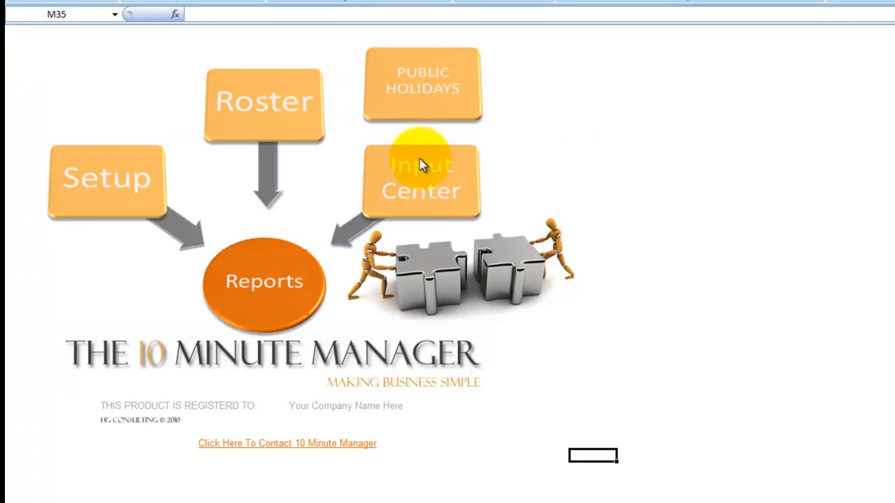
pyautogui.click(257, 282)
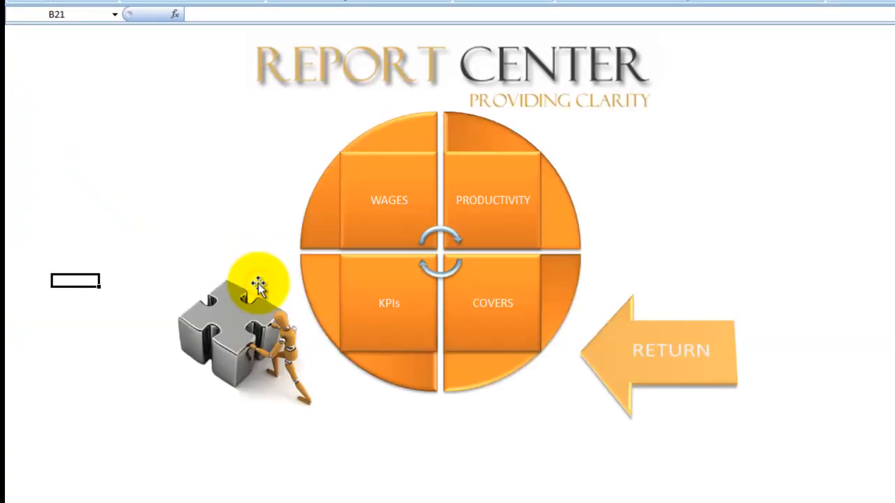
pyautogui.click(385, 199)
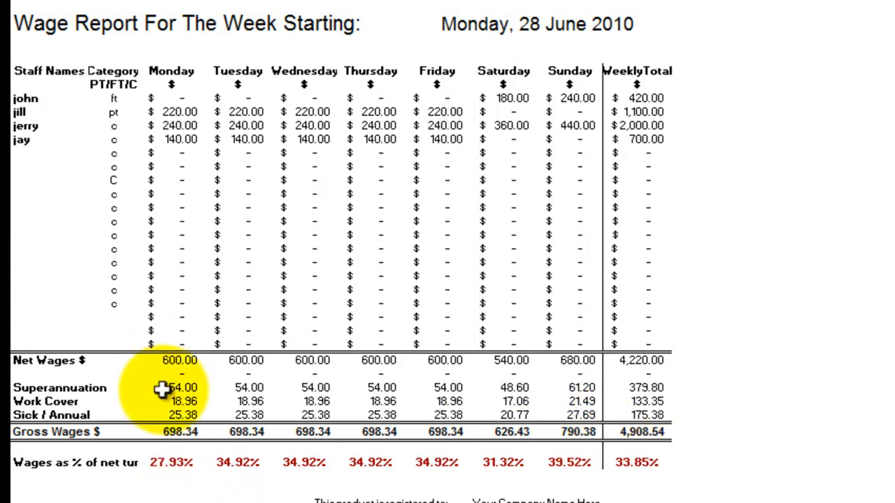
pyautogui.press('Return')
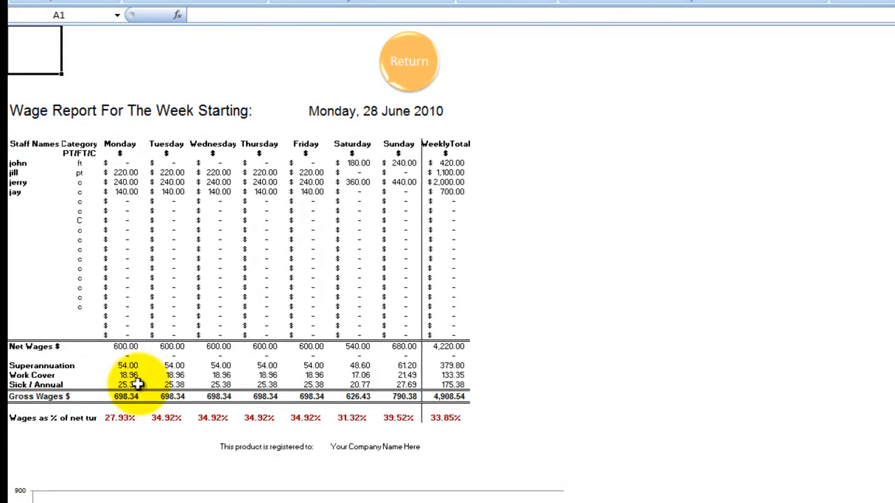
# Leave the Wages report, view the week's KPI report and return to the Report Center
pyautogui.click(399, 65)
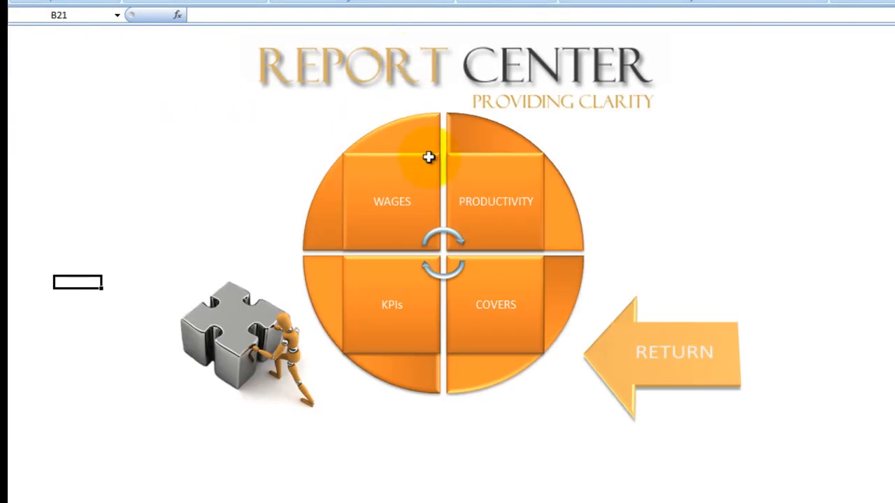
pyautogui.click(387, 304)
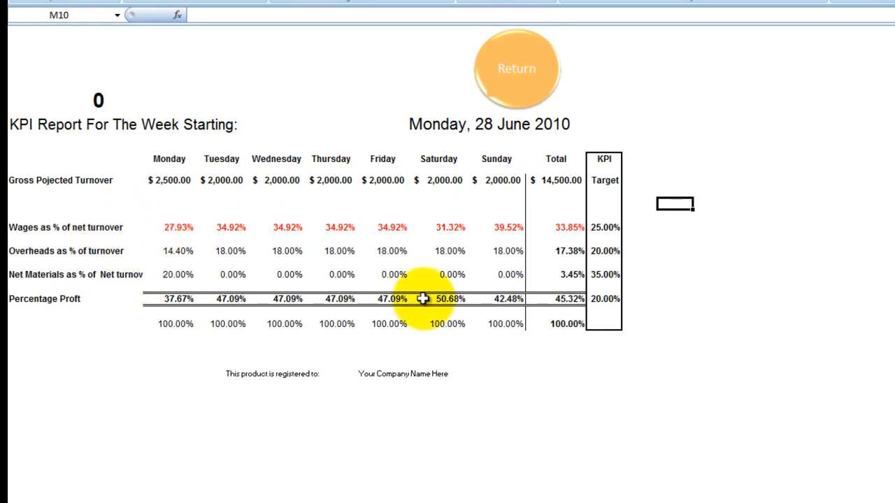
pyautogui.click(509, 82)
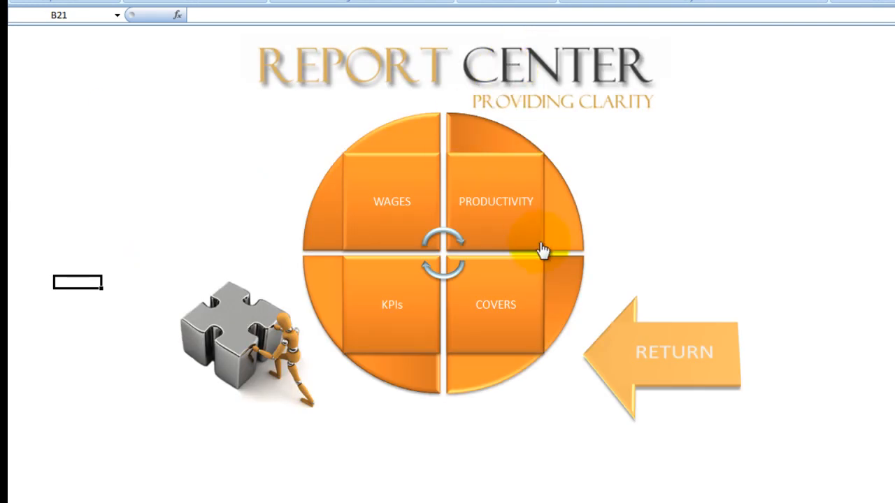
# View the Covers report with its Covers and Average Spend charts, and return to the Report Center
pyautogui.click(494, 286)
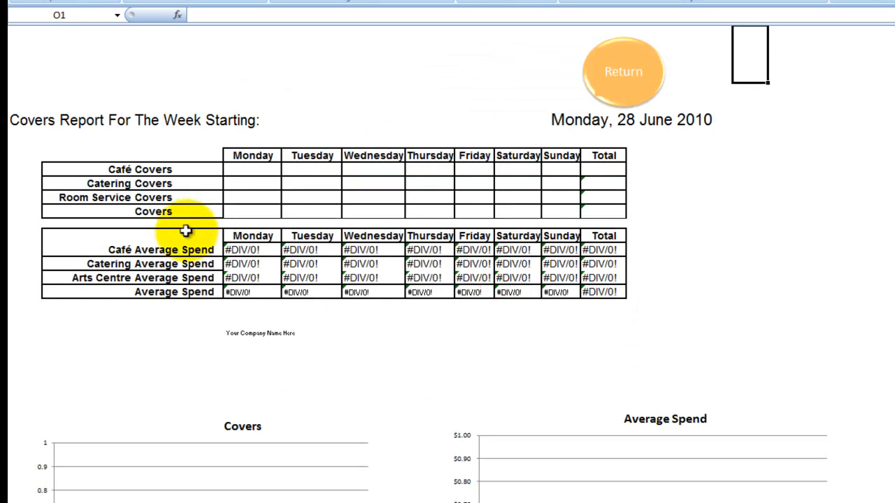
pyautogui.scroll(-7, 341, 328)
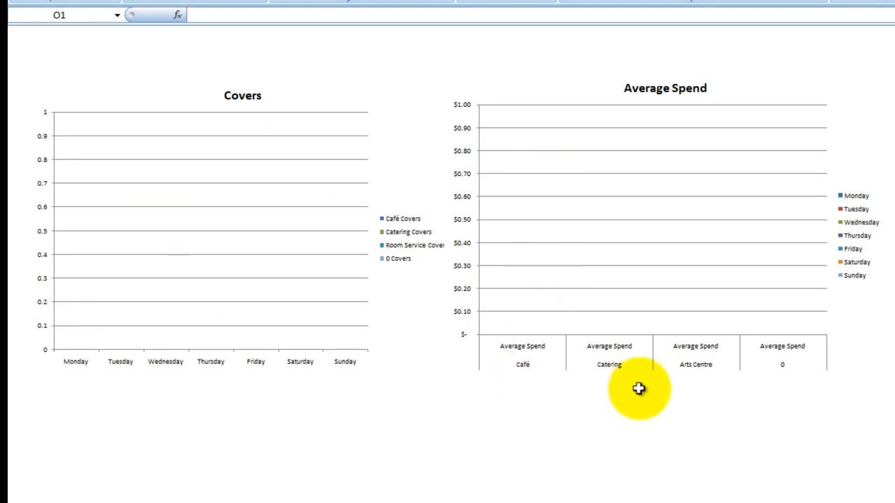
pyautogui.scroll(8, 620, 216)
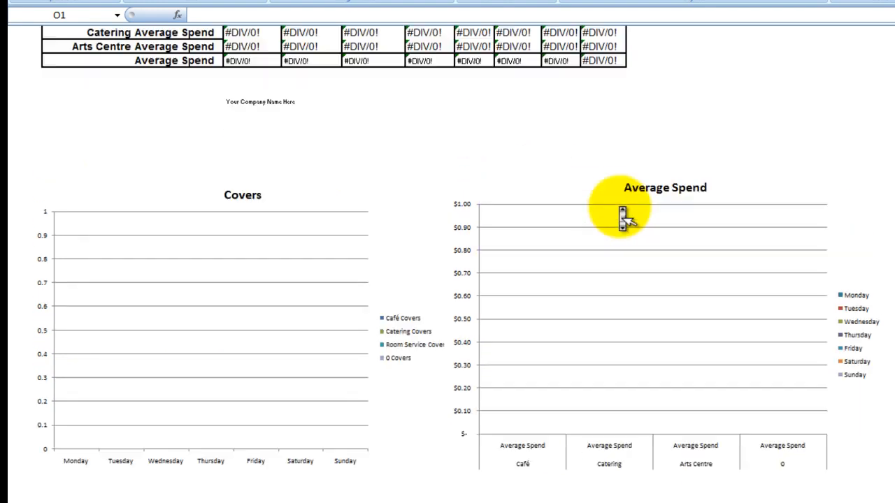
pyautogui.press('Return')
pyautogui.click(620, 79)
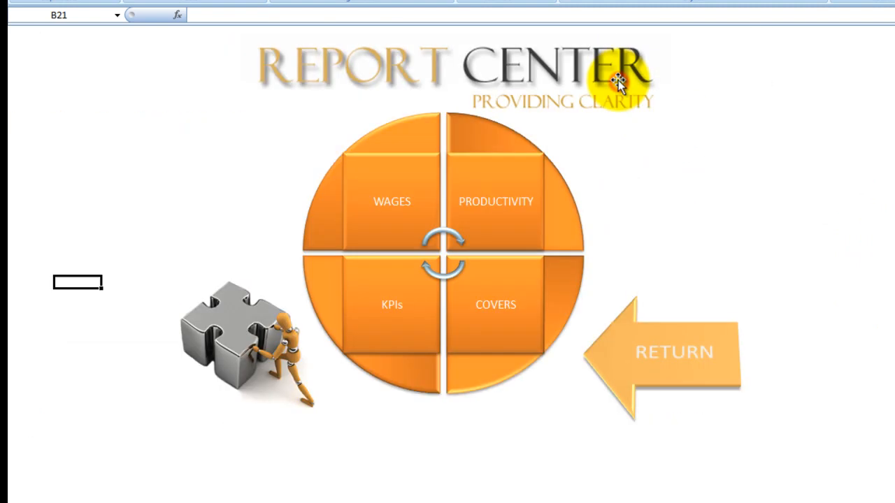
# Review the Productivity report from Revenue through wage, fixed and material expenses to Net Profit/Loss, and return to the Report Center
pyautogui.click(480, 200)
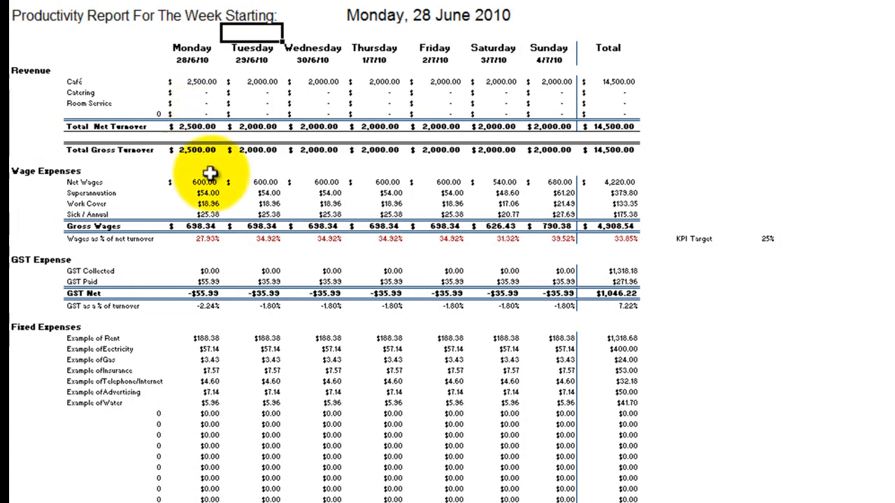
pyautogui.scroll(-6, 202, 266)
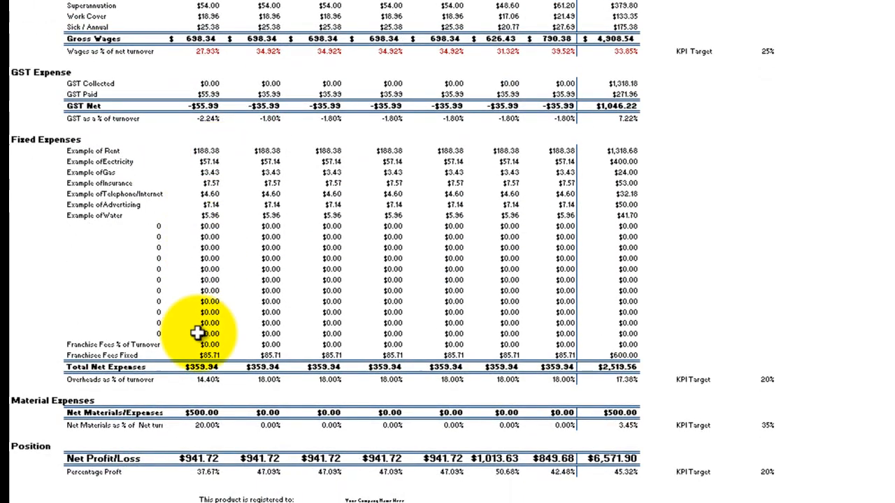
pyautogui.scroll(-3, 201, 388)
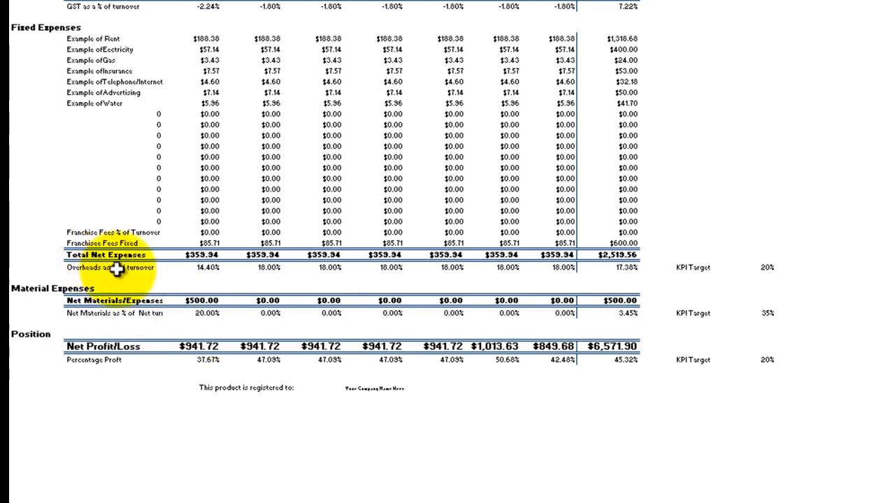
pyautogui.scroll(3, 216, 272)
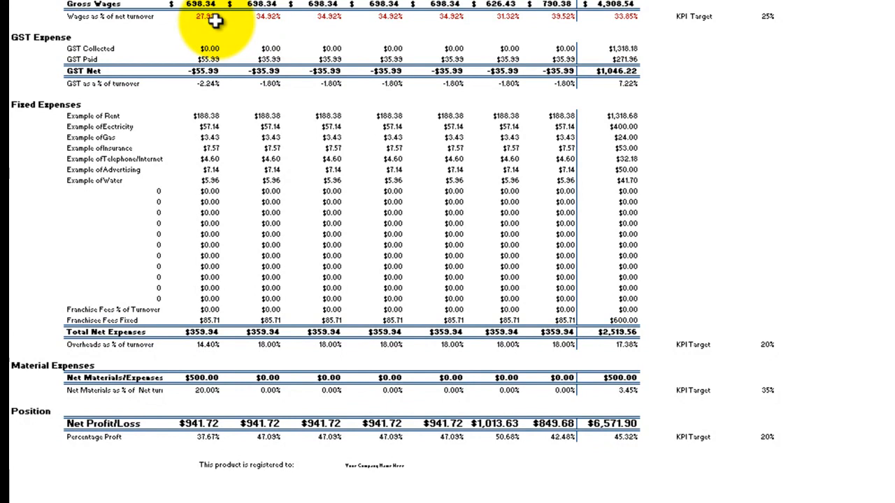
pyautogui.scroll(5, 215, 21)
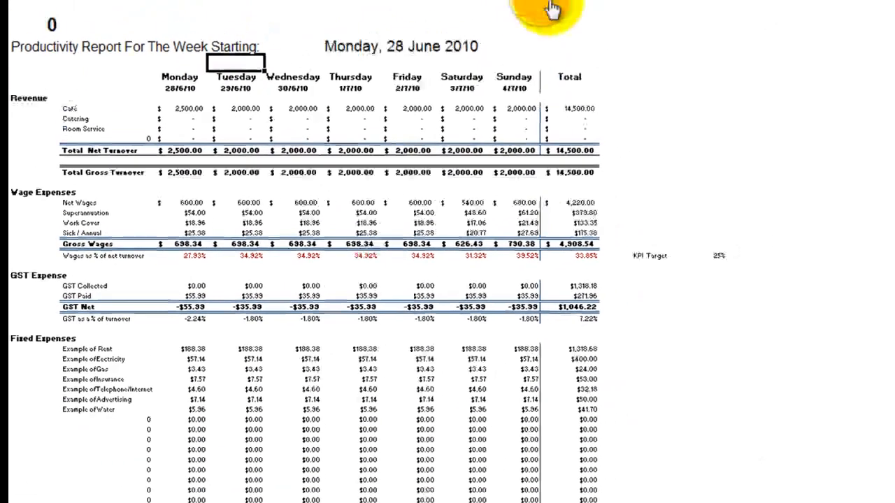
pyautogui.click(552, 10)
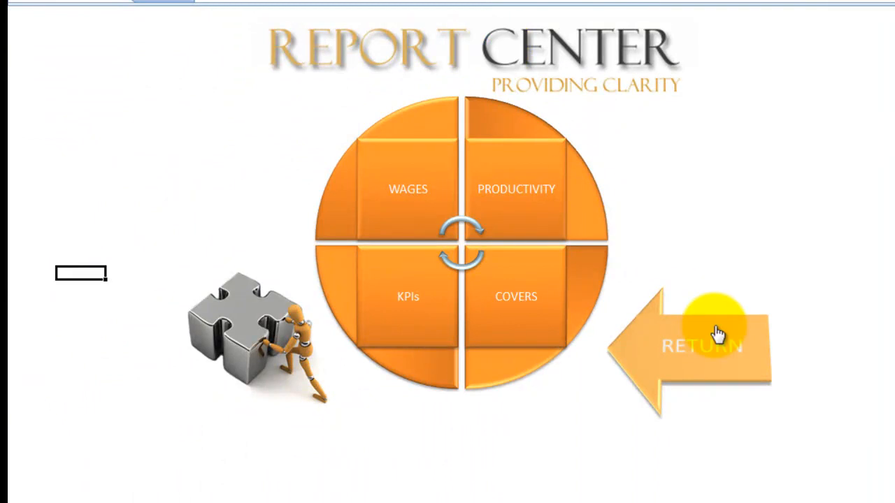